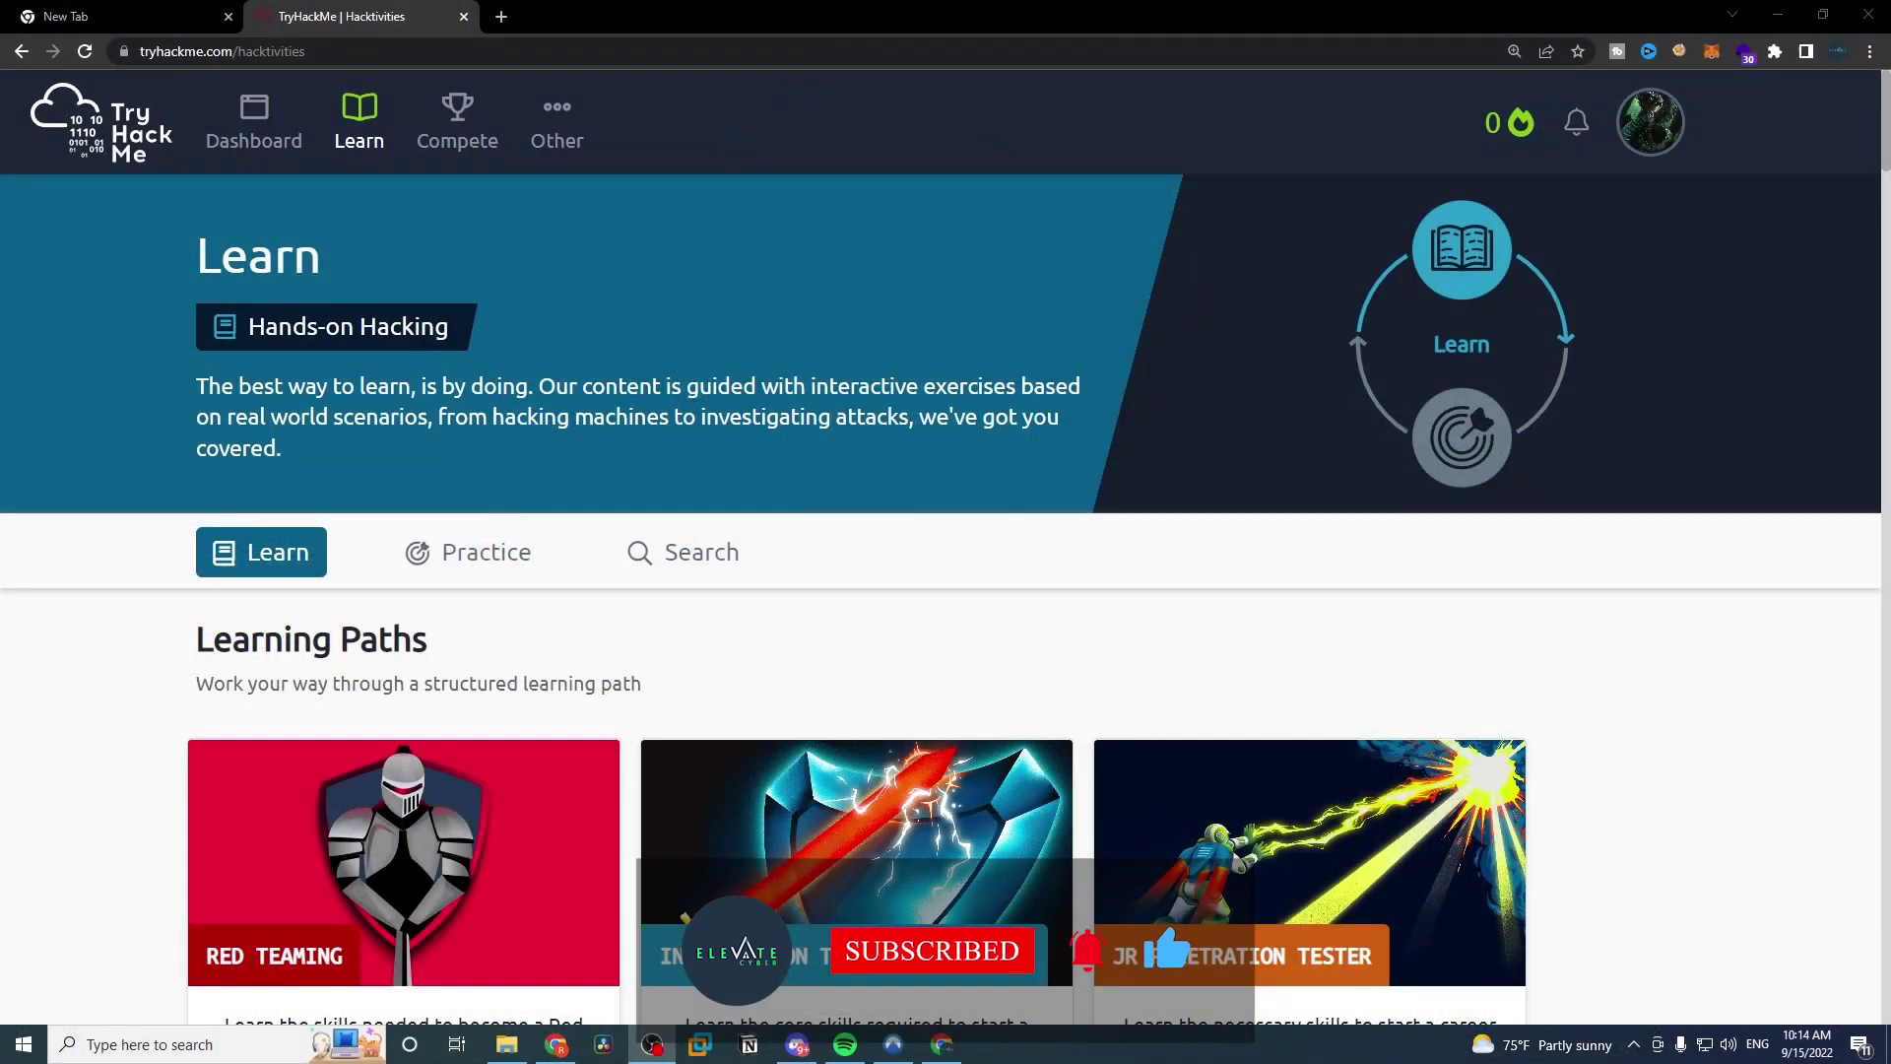
pyautogui.scroll(-1, 218, 364)
pyautogui.scroll(-1, 187, 447)
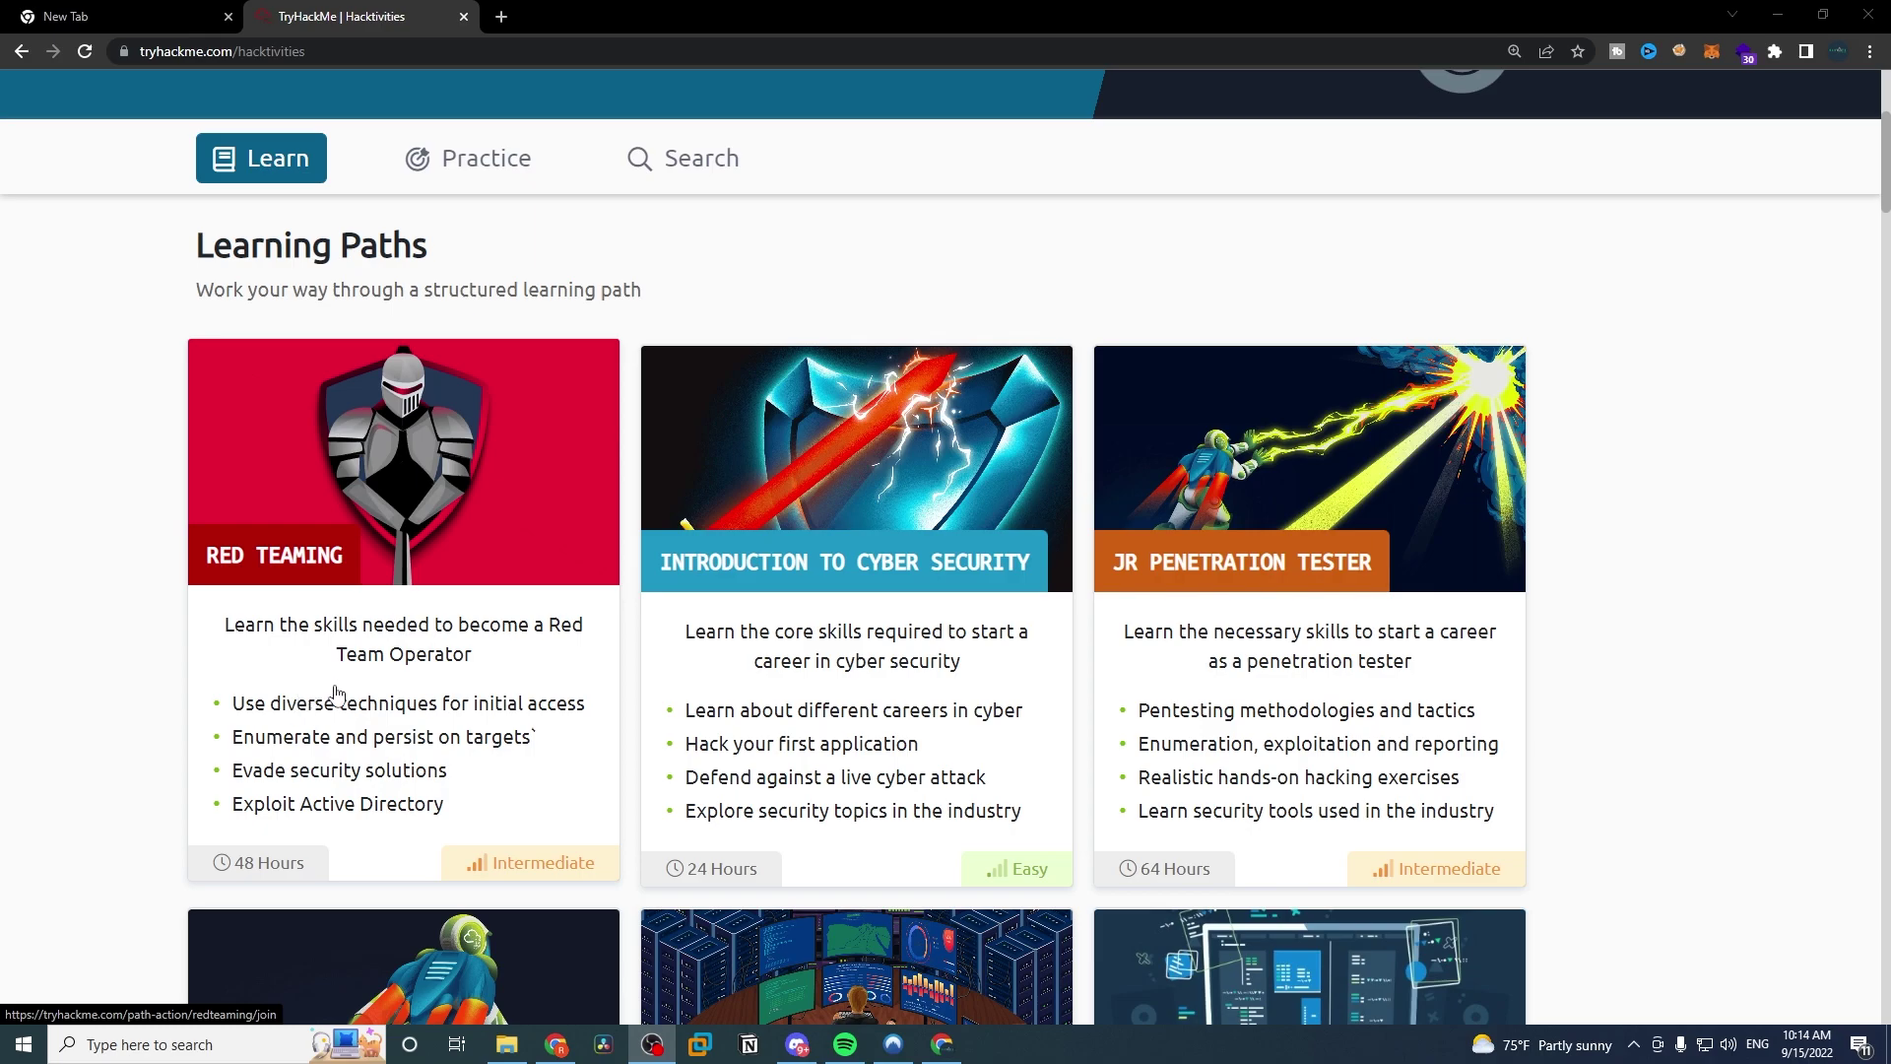
# Open the Red Teaming path, skim its description, and collapse Red Team Fundamentals
pyautogui.click(336, 695)
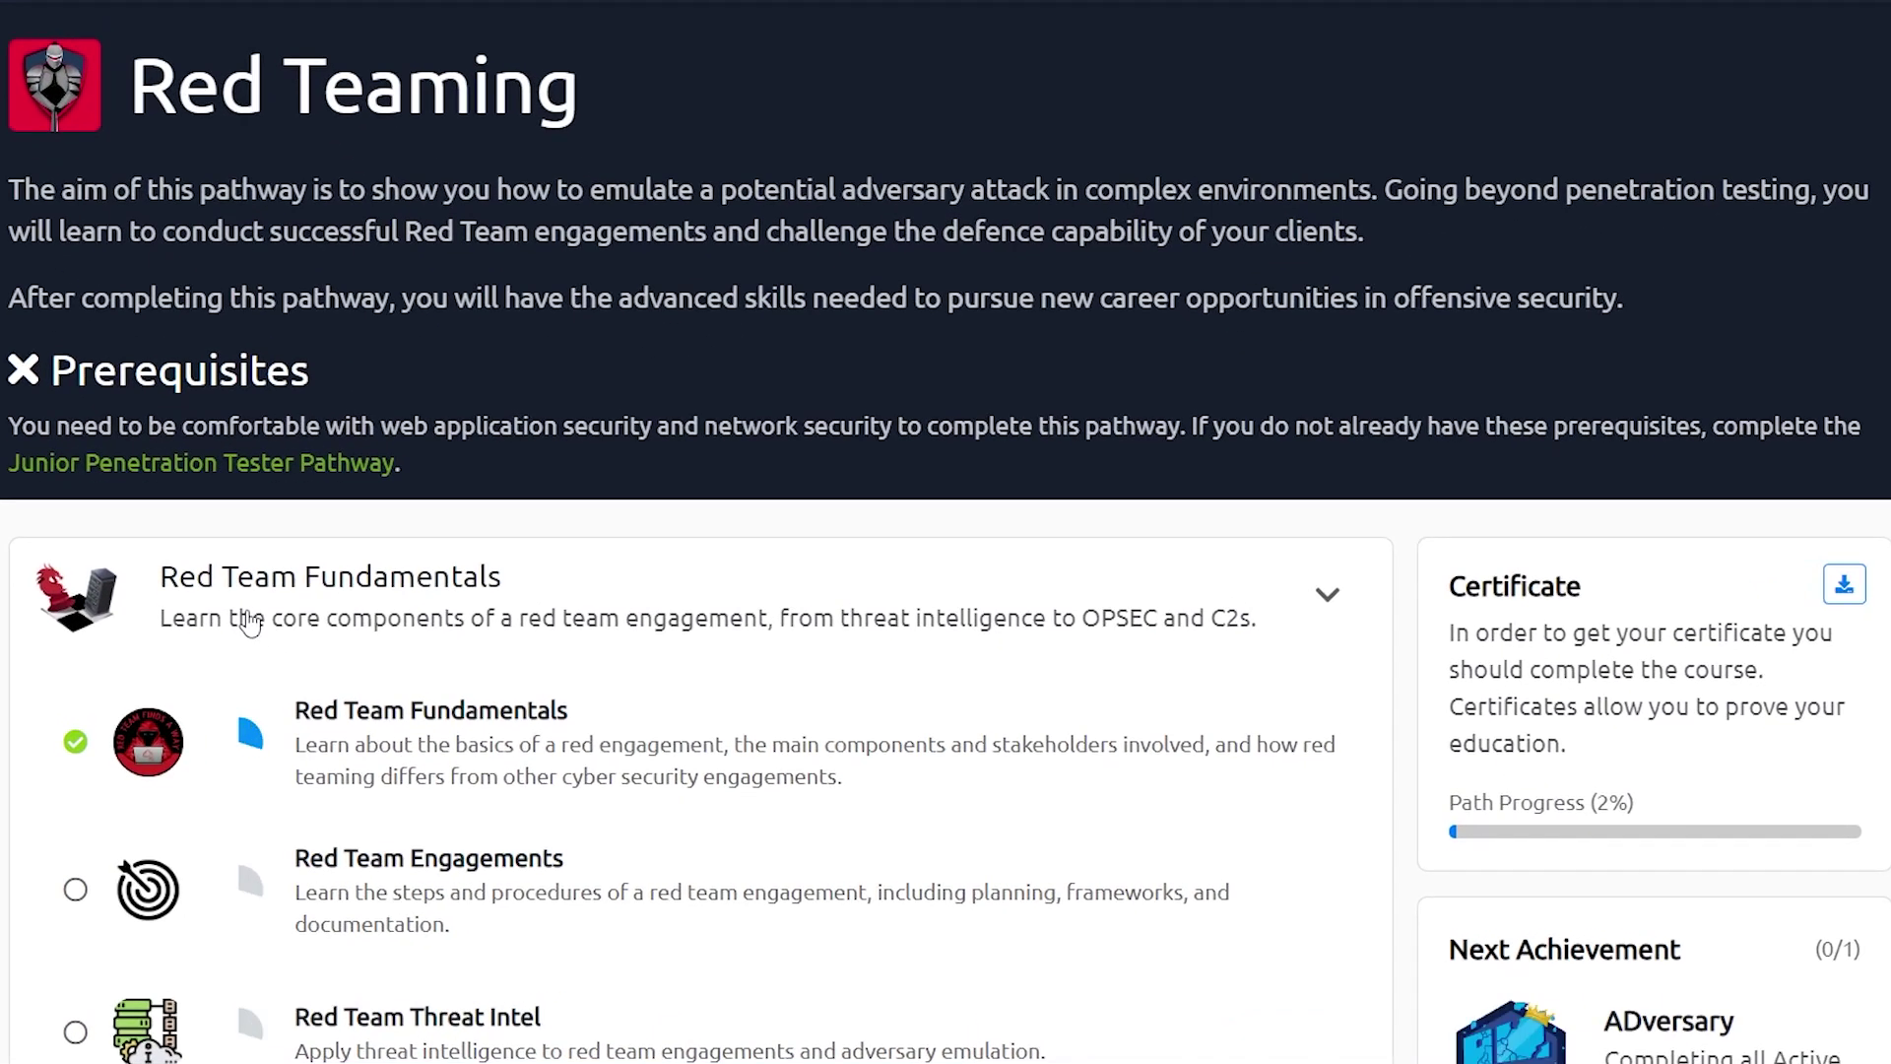
pyautogui.scroll(-3, 274, 613)
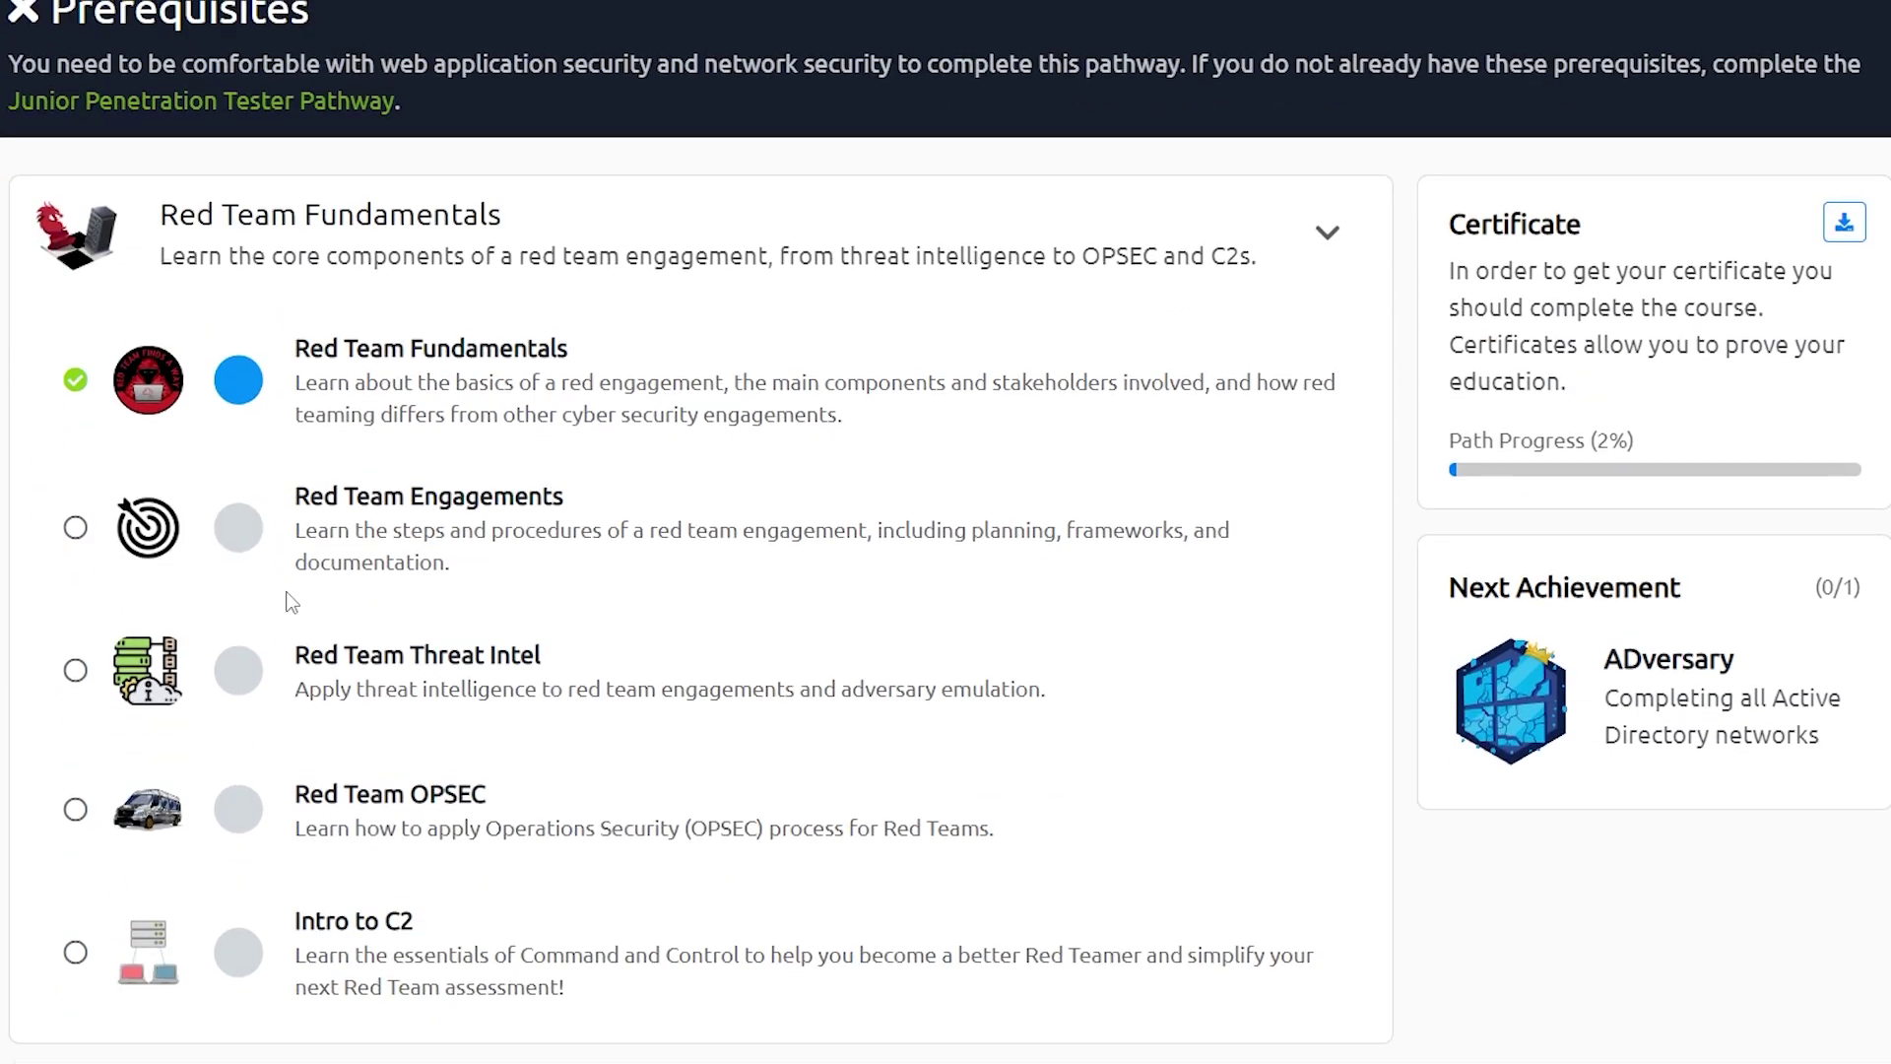
pyautogui.scroll(2, 291, 602)
pyautogui.scroll(-3, 290, 601)
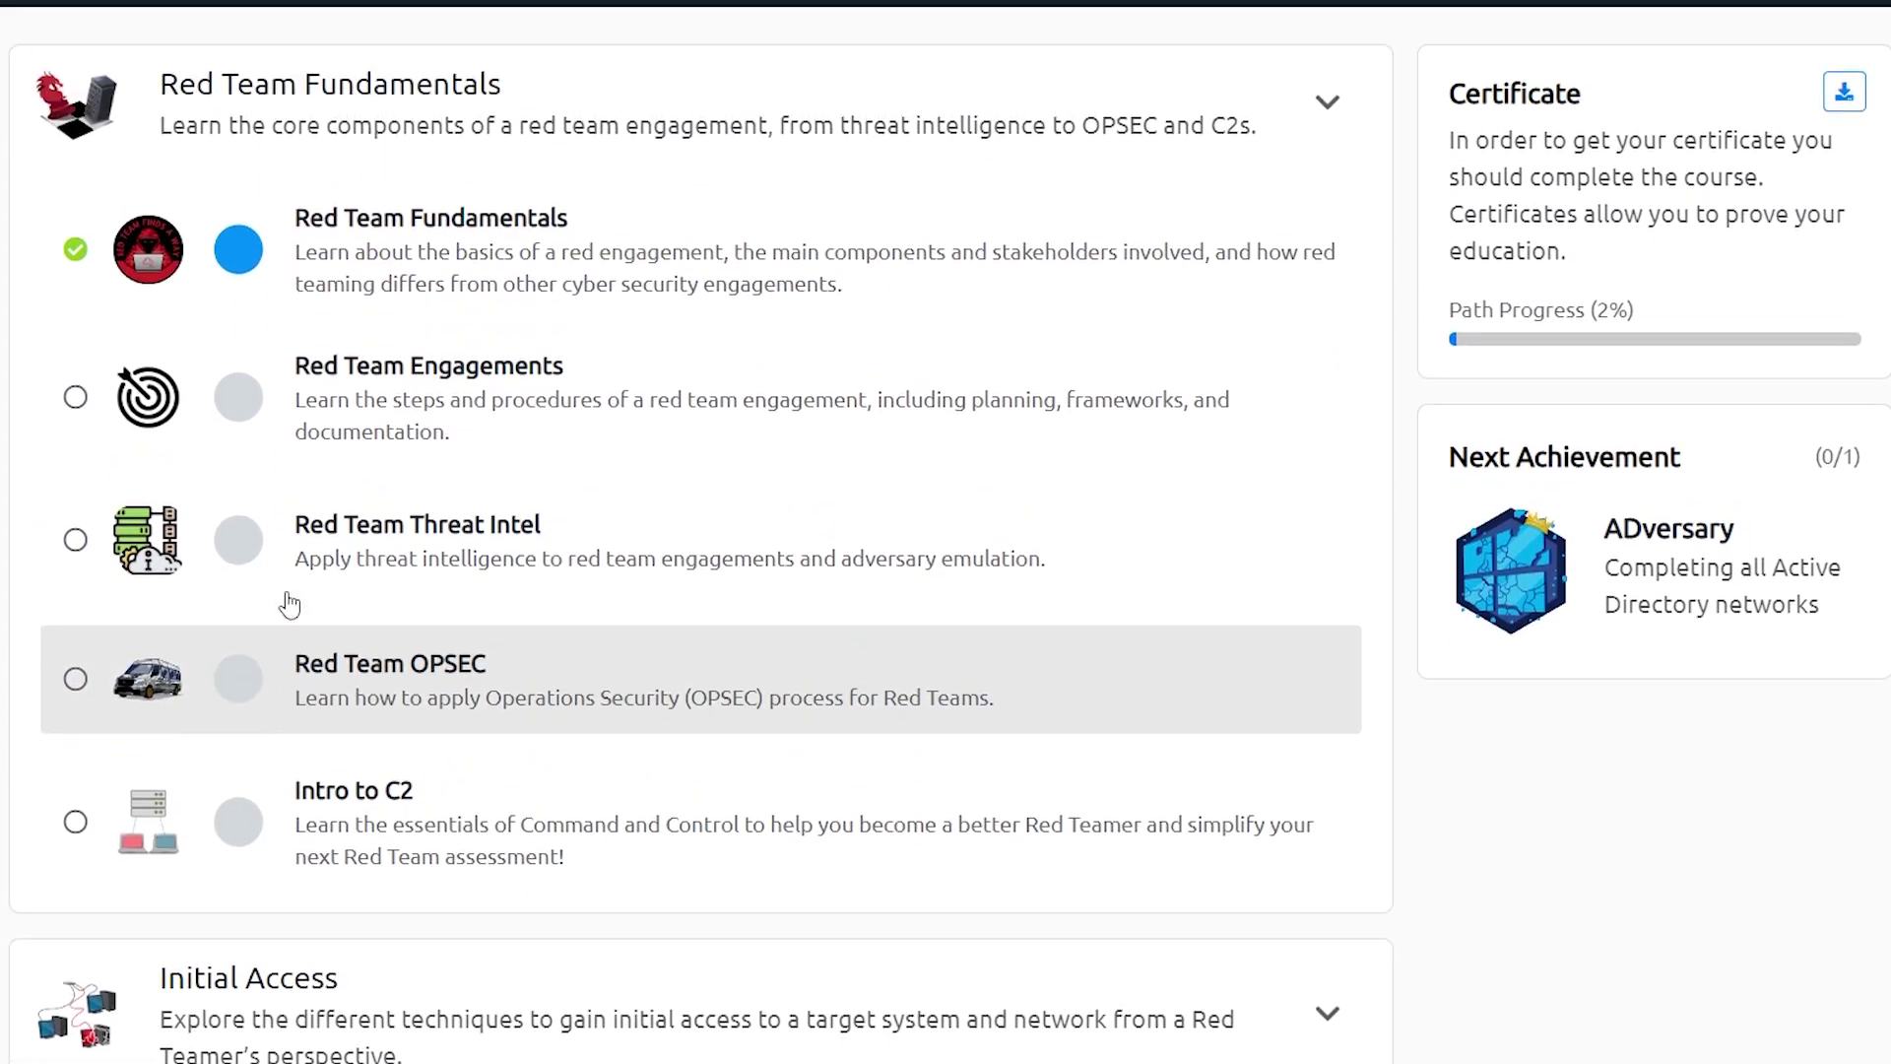
pyautogui.scroll(3, 290, 601)
pyautogui.scroll(1, 289, 602)
pyautogui.doubleClick(29, 190)
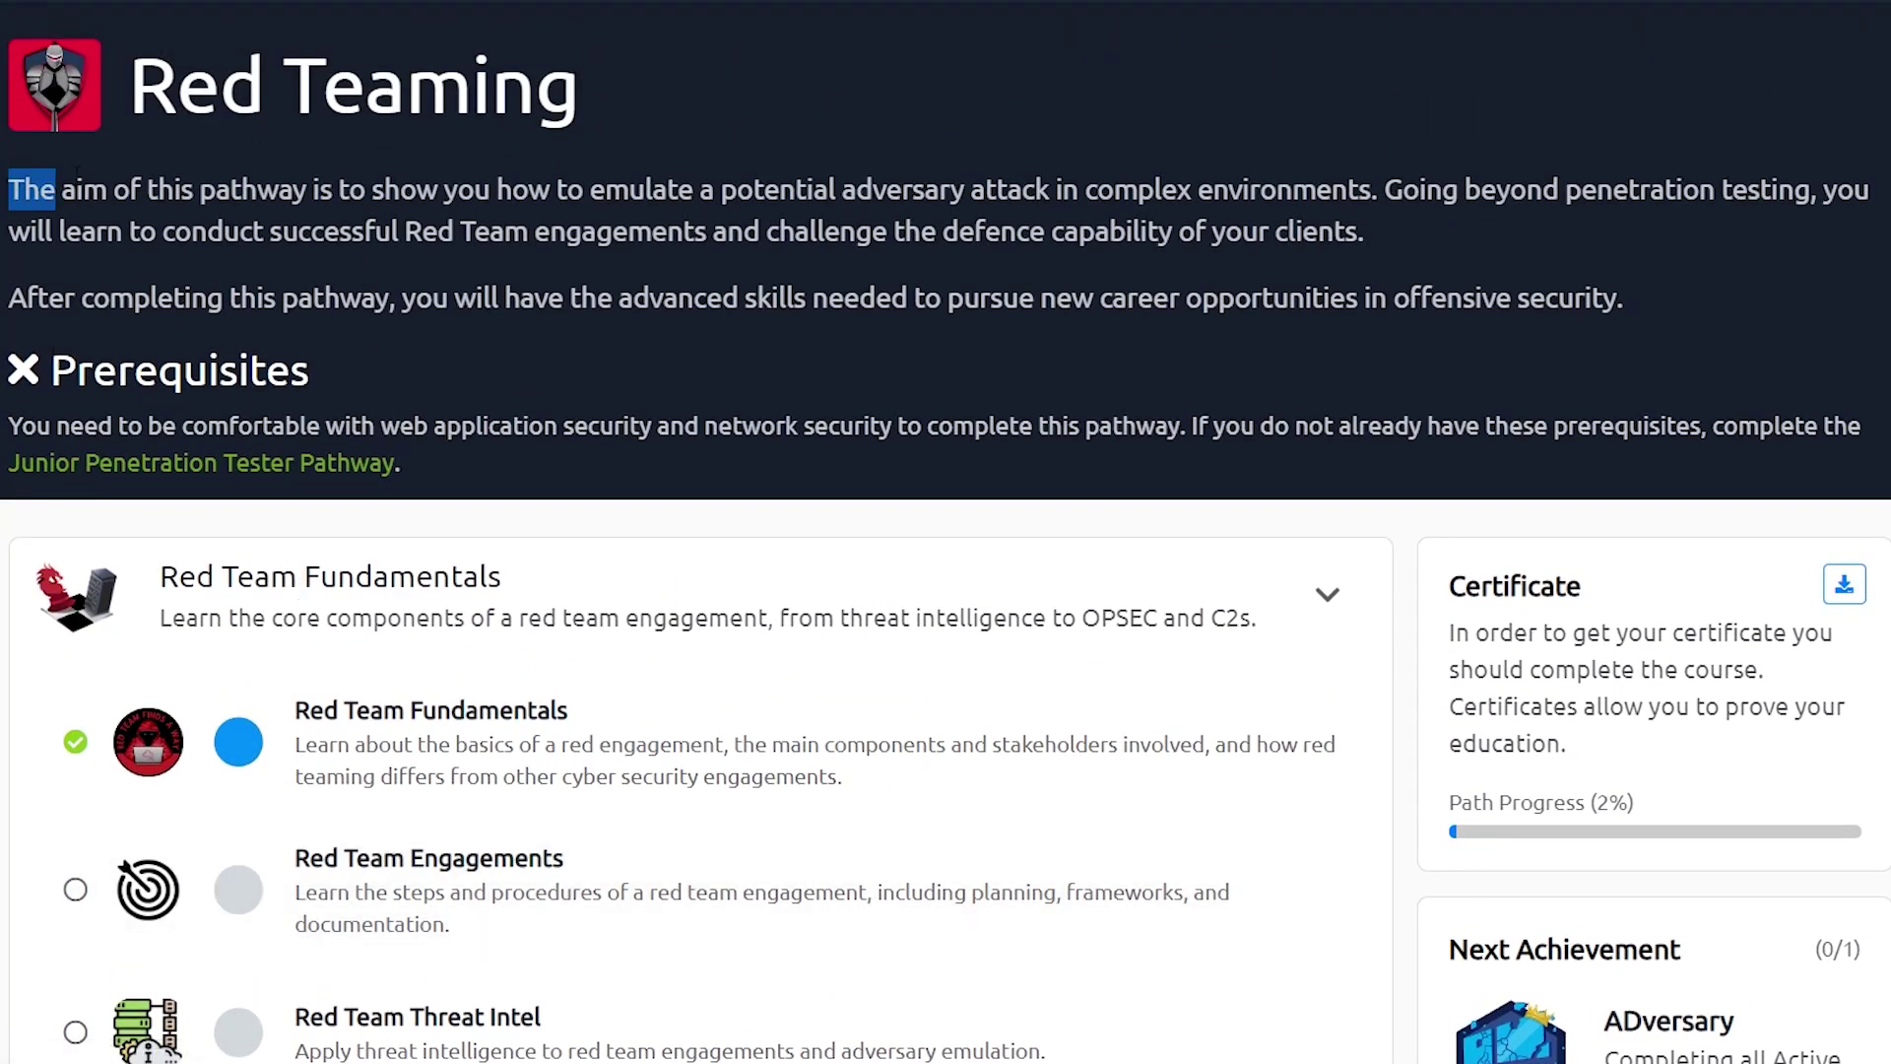
pyautogui.moveTo(78, 180); pyautogui.dragTo(278, 189)
pyautogui.click(251, 260)
pyautogui.scroll(-3, 503, 446)
pyautogui.scroll(-3, 503, 527)
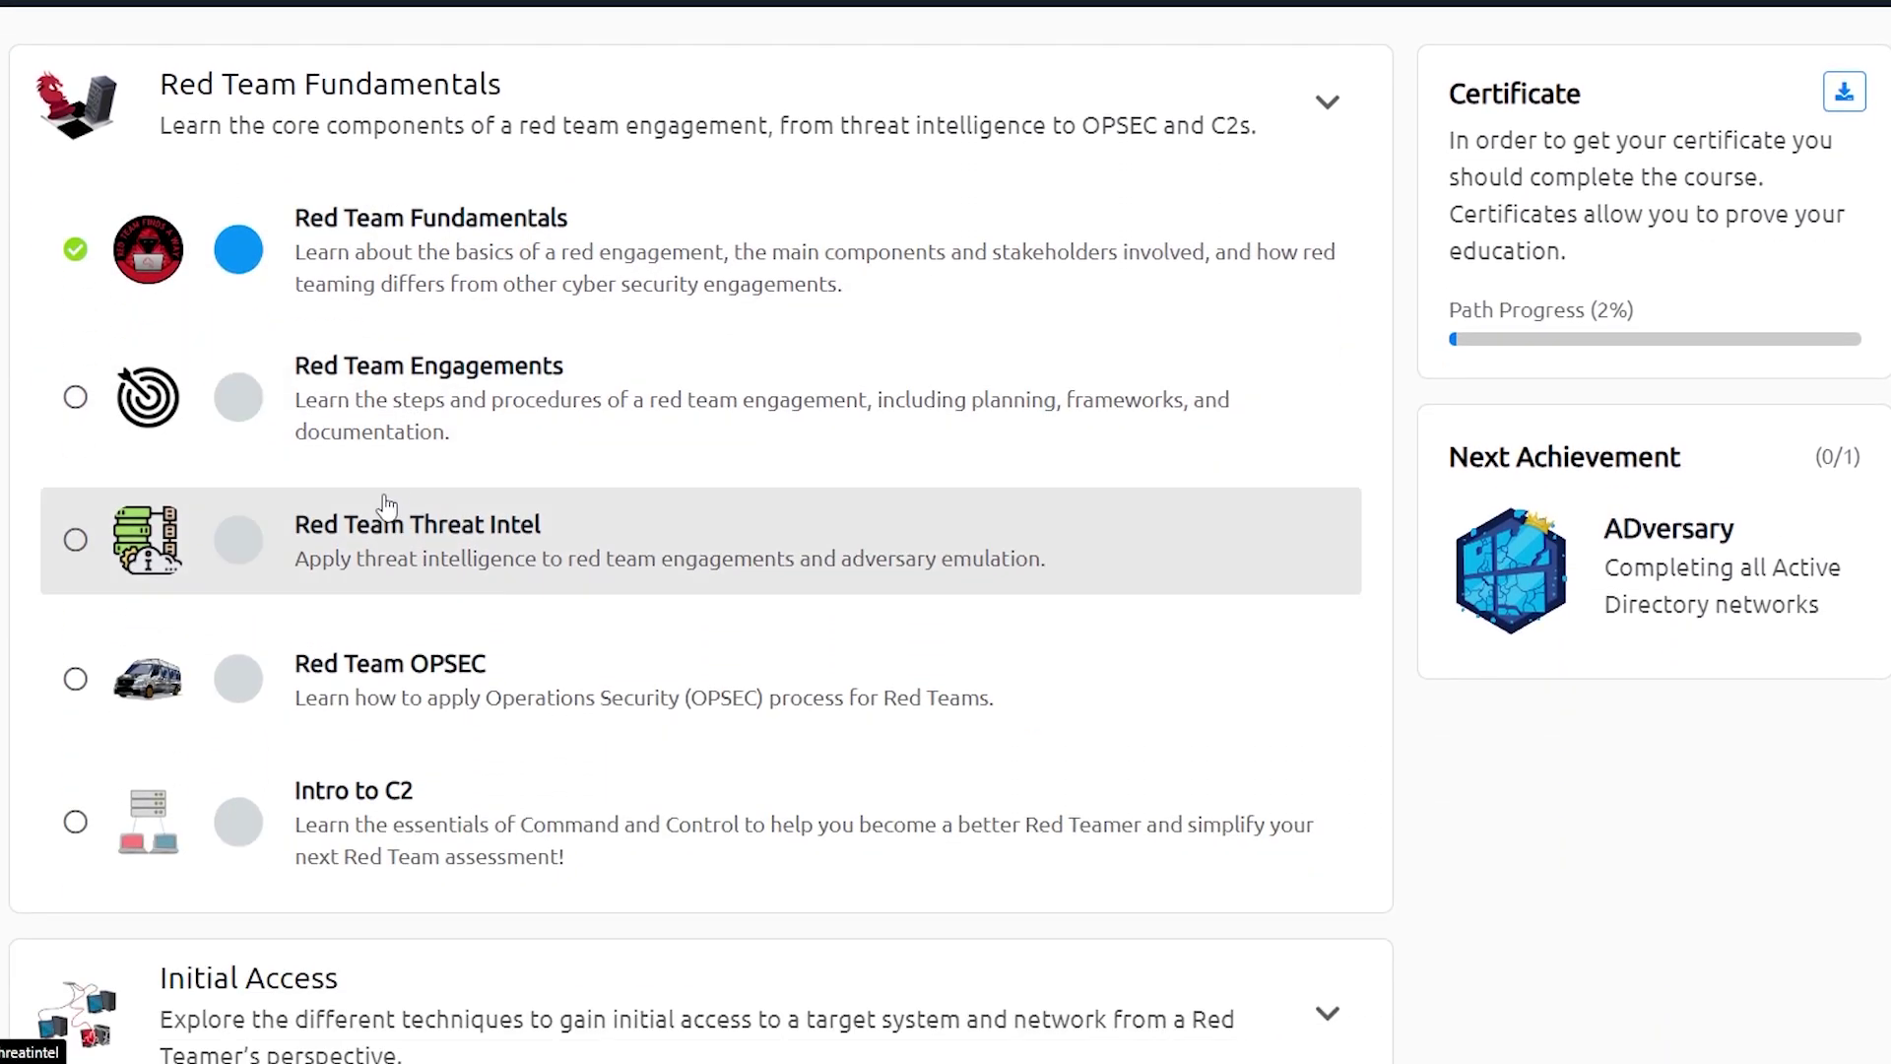
pyautogui.scroll(-3, 359, 516)
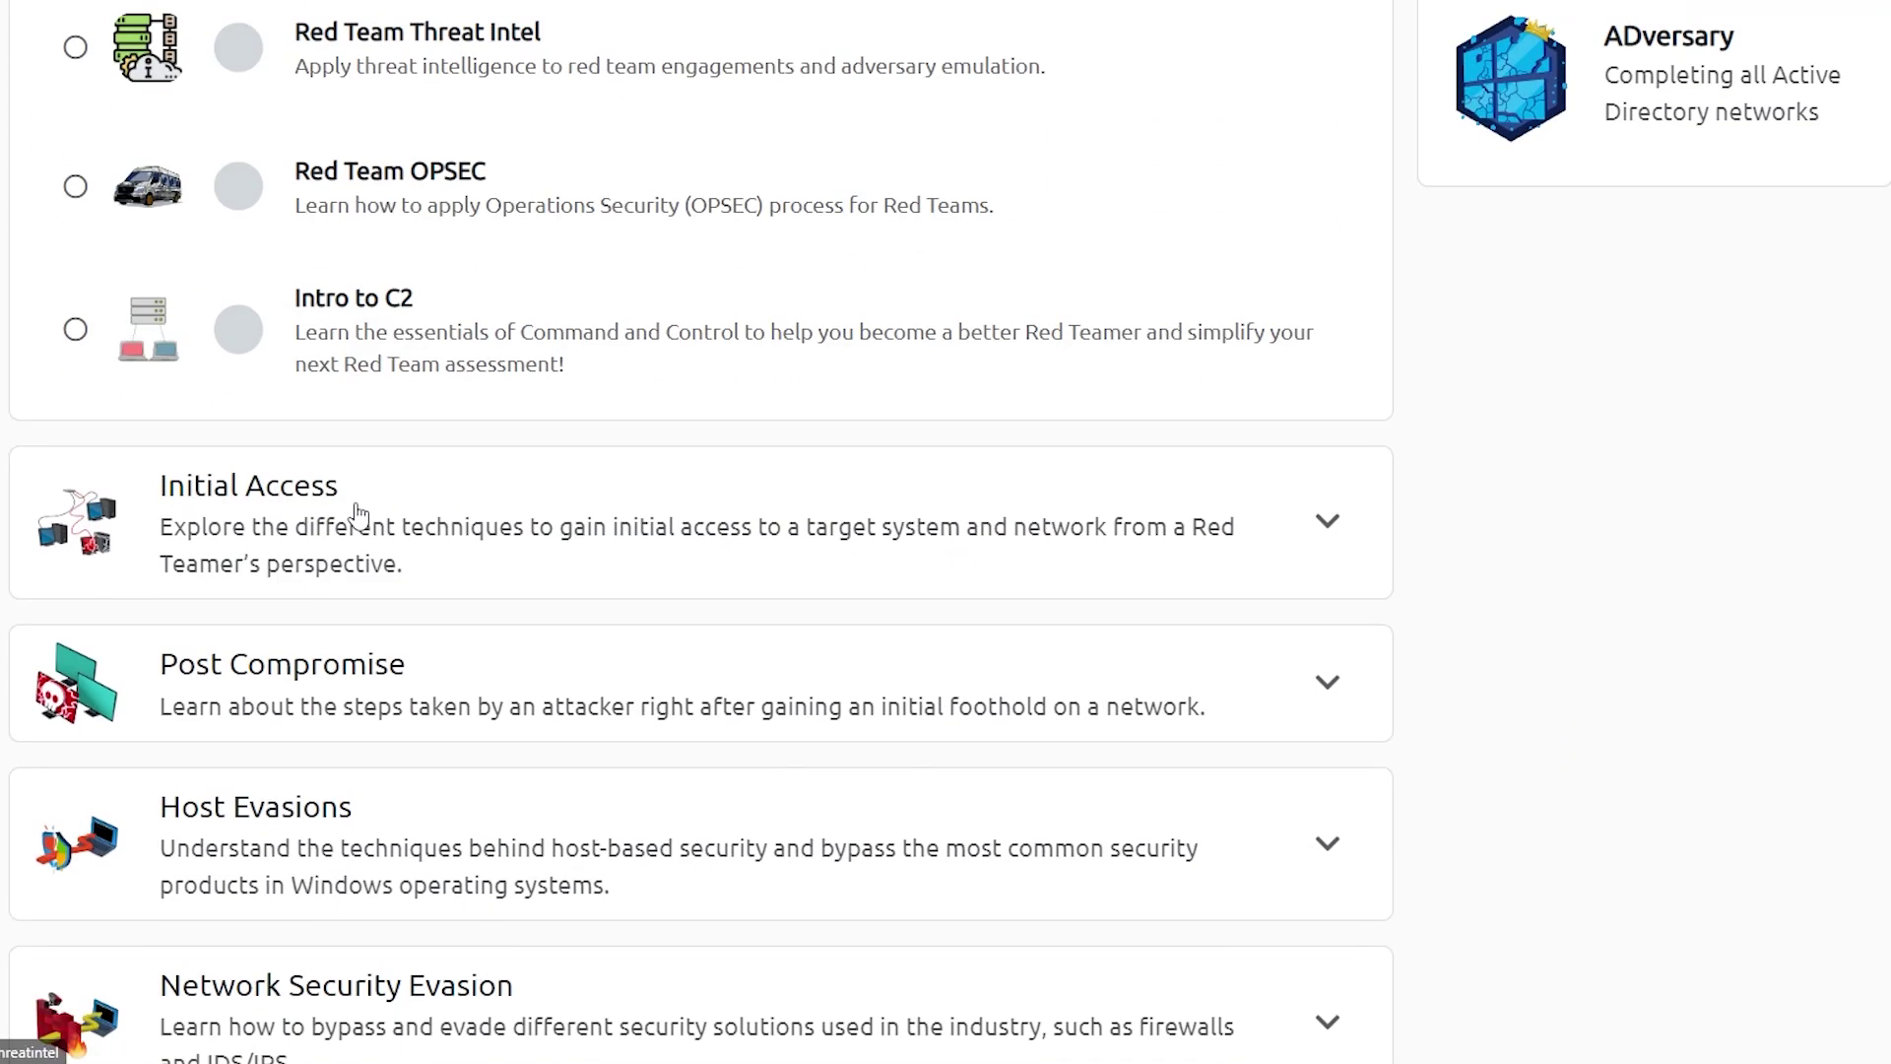
pyautogui.scroll(5, 347, 517)
pyautogui.scroll(2, 348, 517)
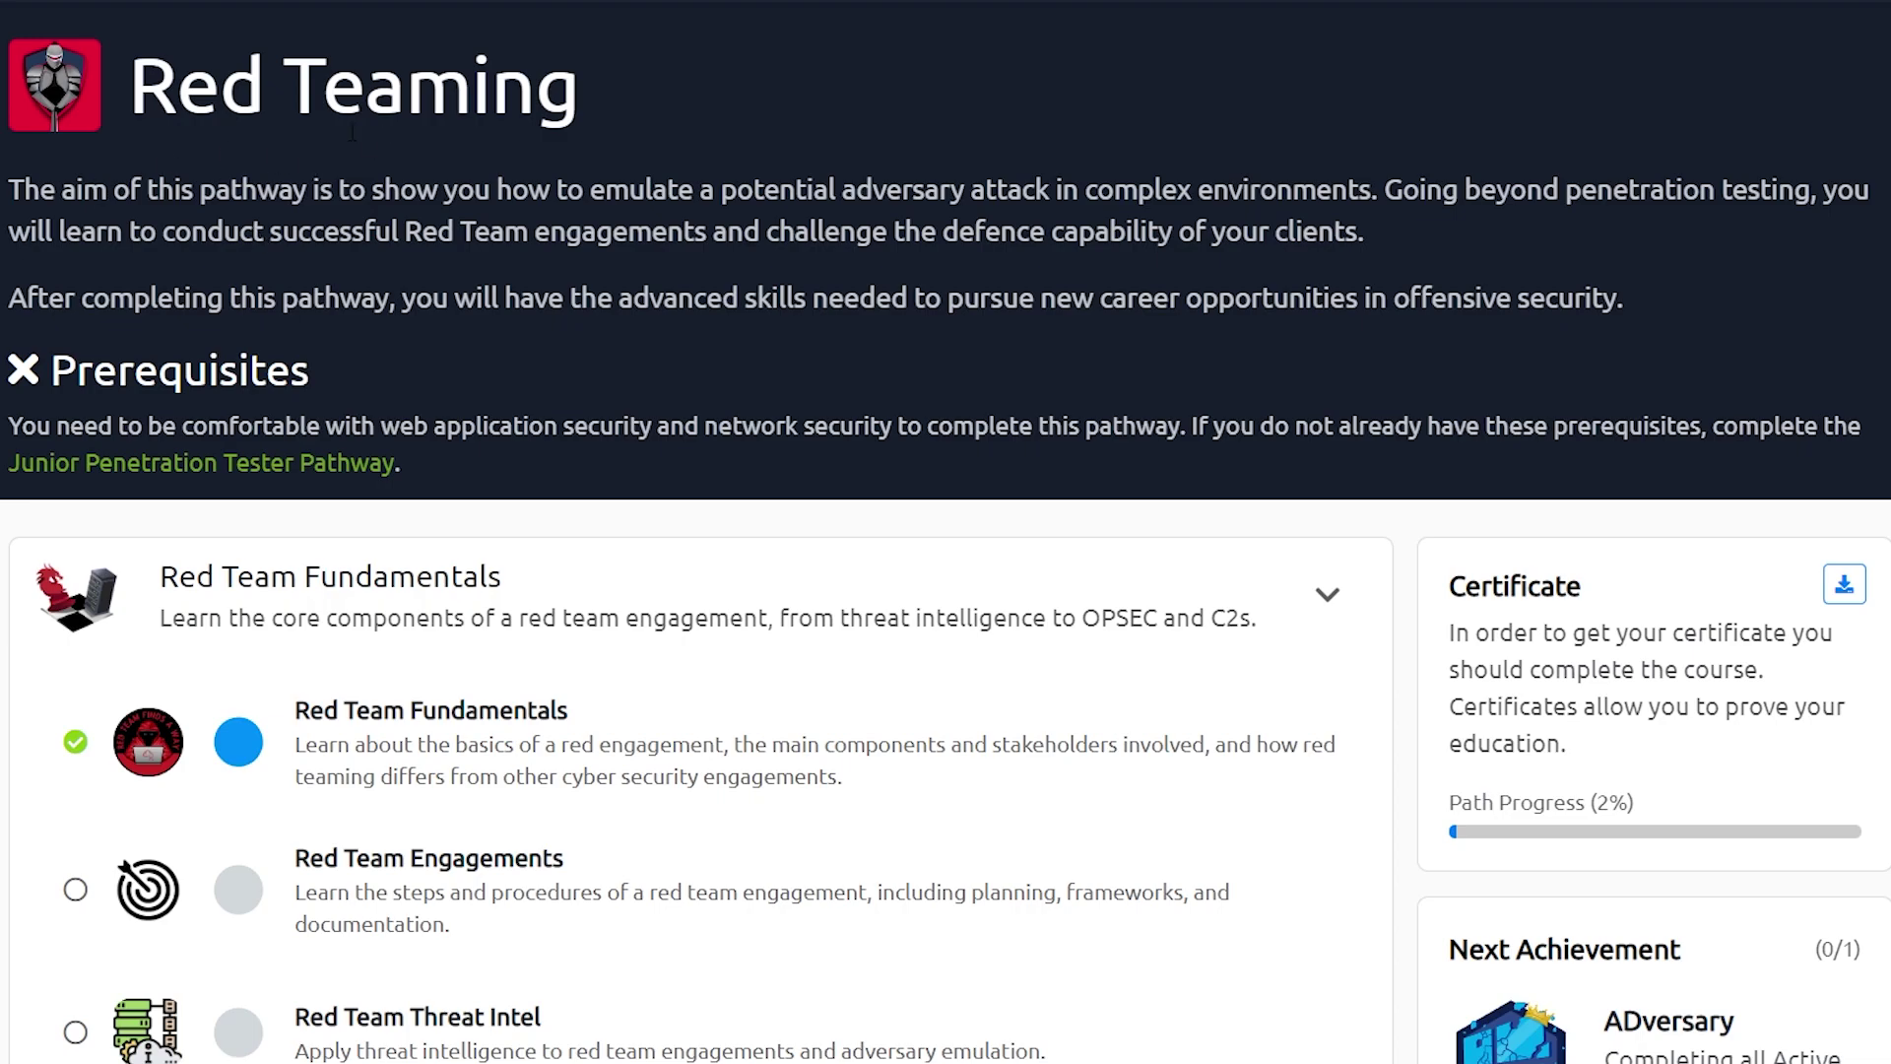
pyautogui.scroll(-2, 351, 134)
pyautogui.click(1021, 274)
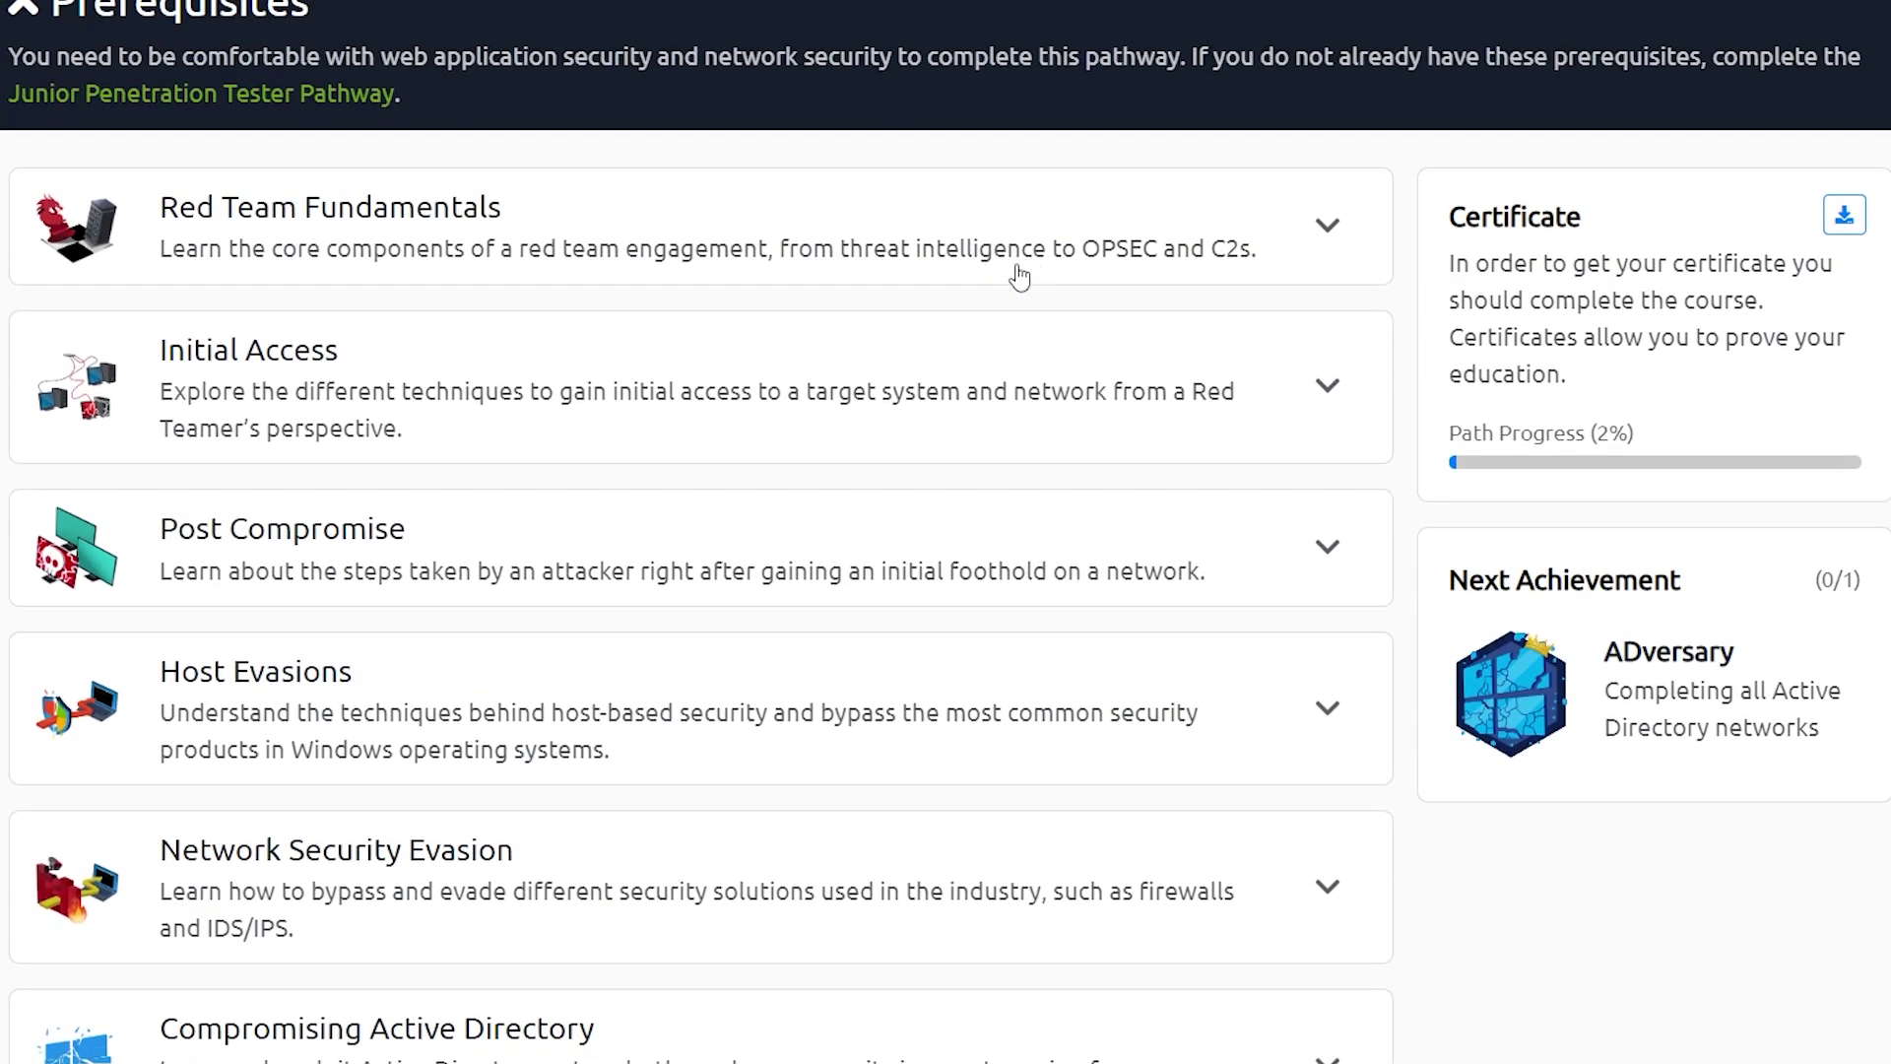
pyautogui.scroll(-1, 819, 346)
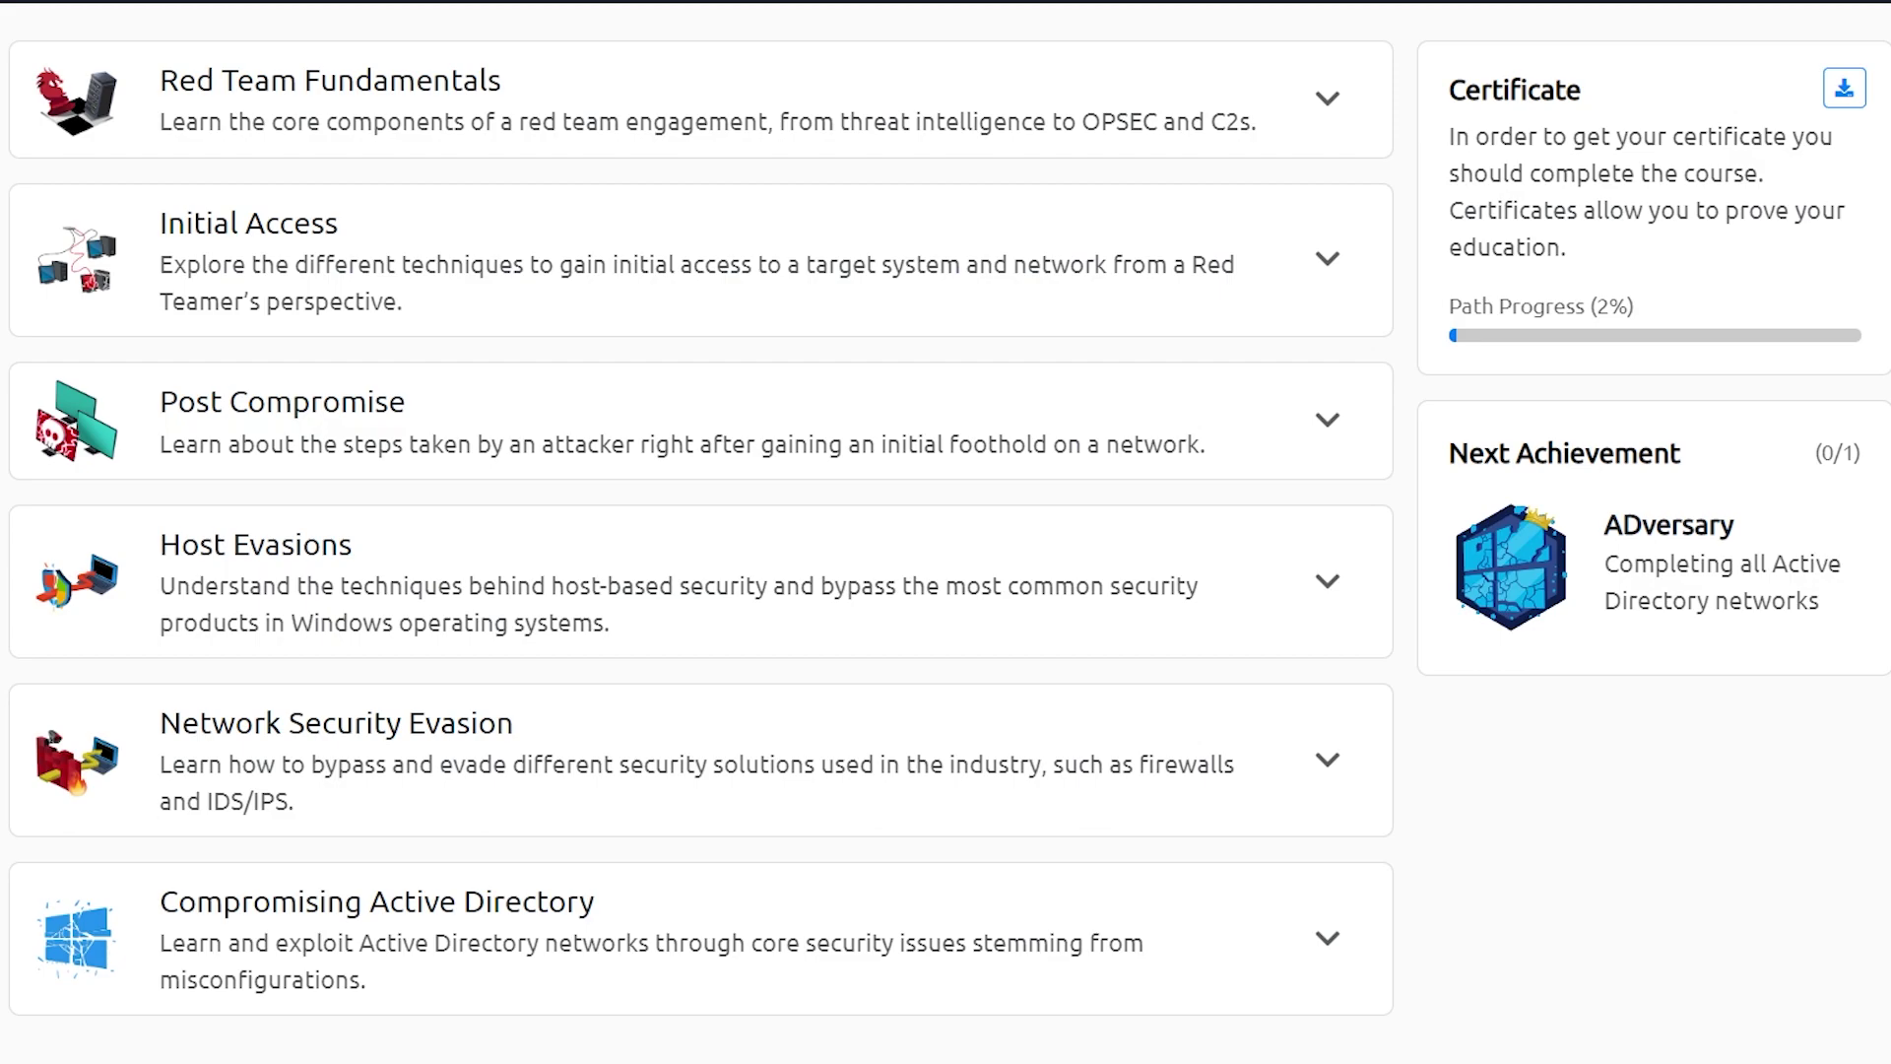
# Expand Red Team Fundamentals to show its five rooms, through Intro to C2
pyautogui.click(507, 106)
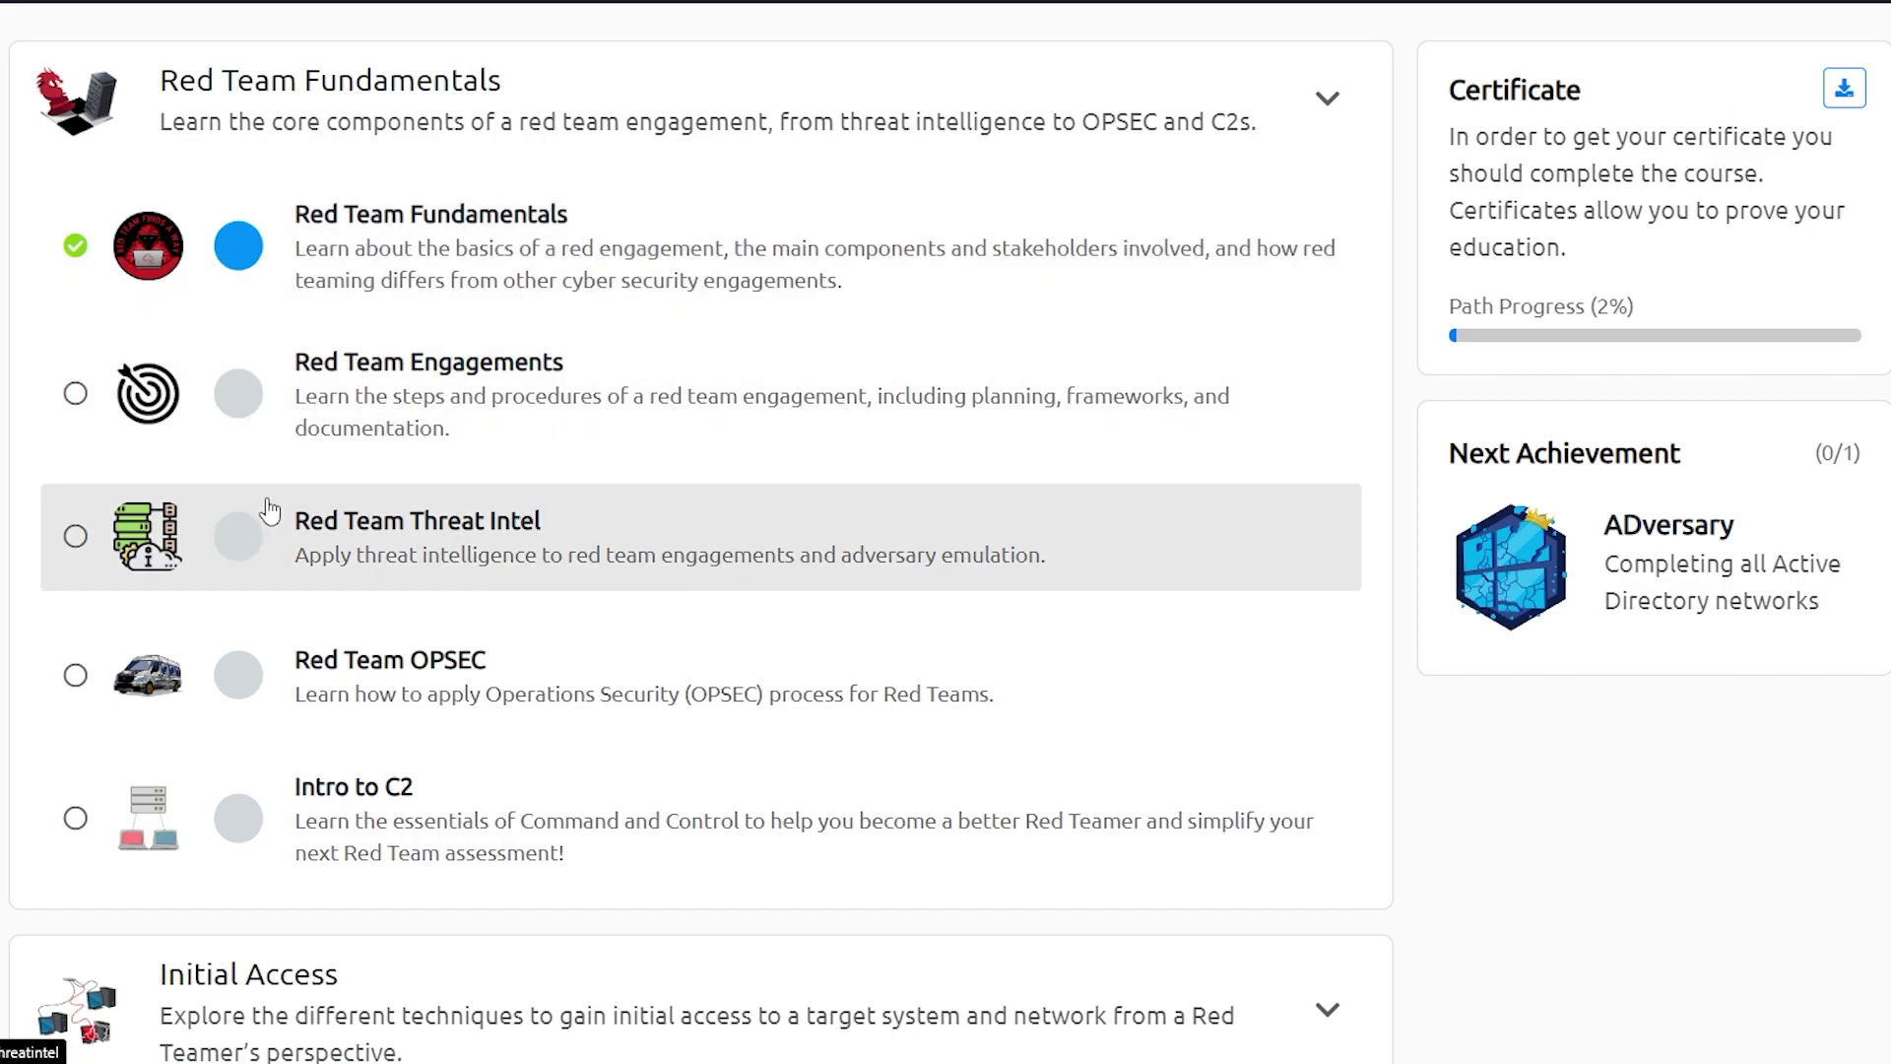
pyautogui.scroll(-2, 295, 577)
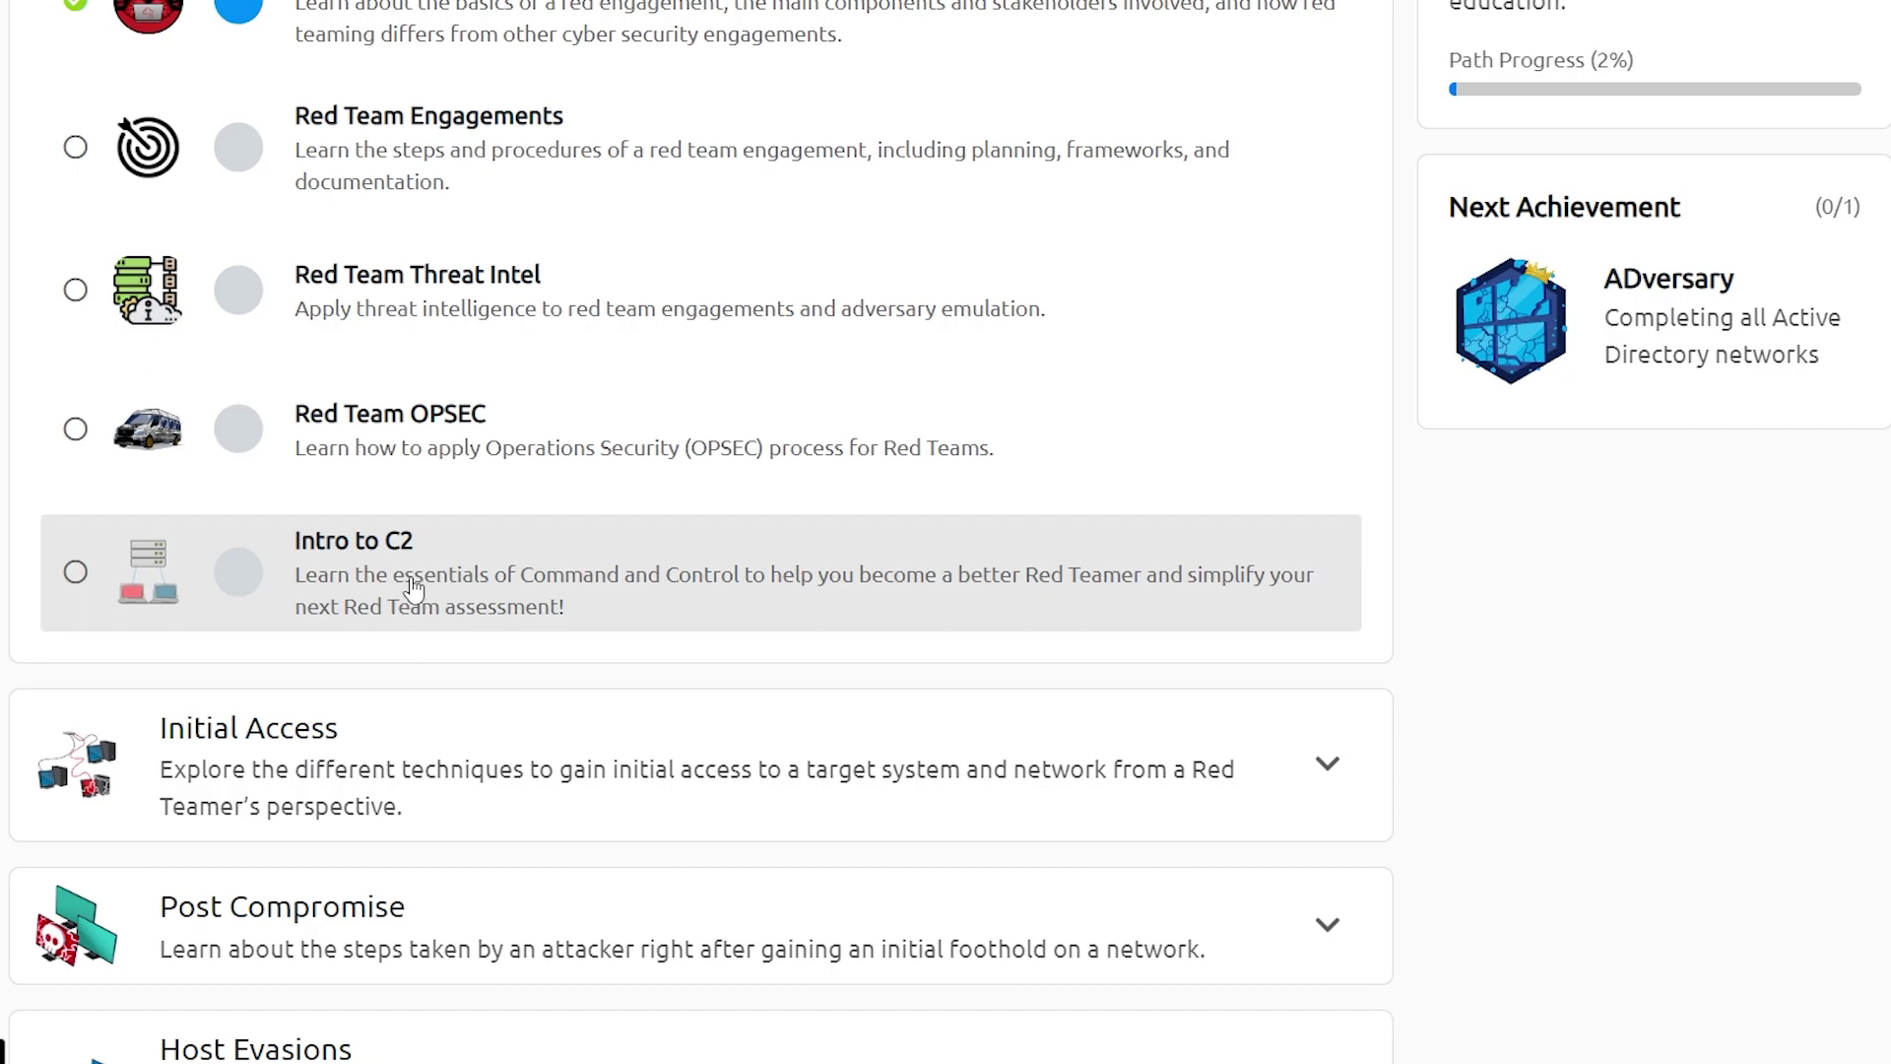
pyautogui.scroll(-1, 296, 502)
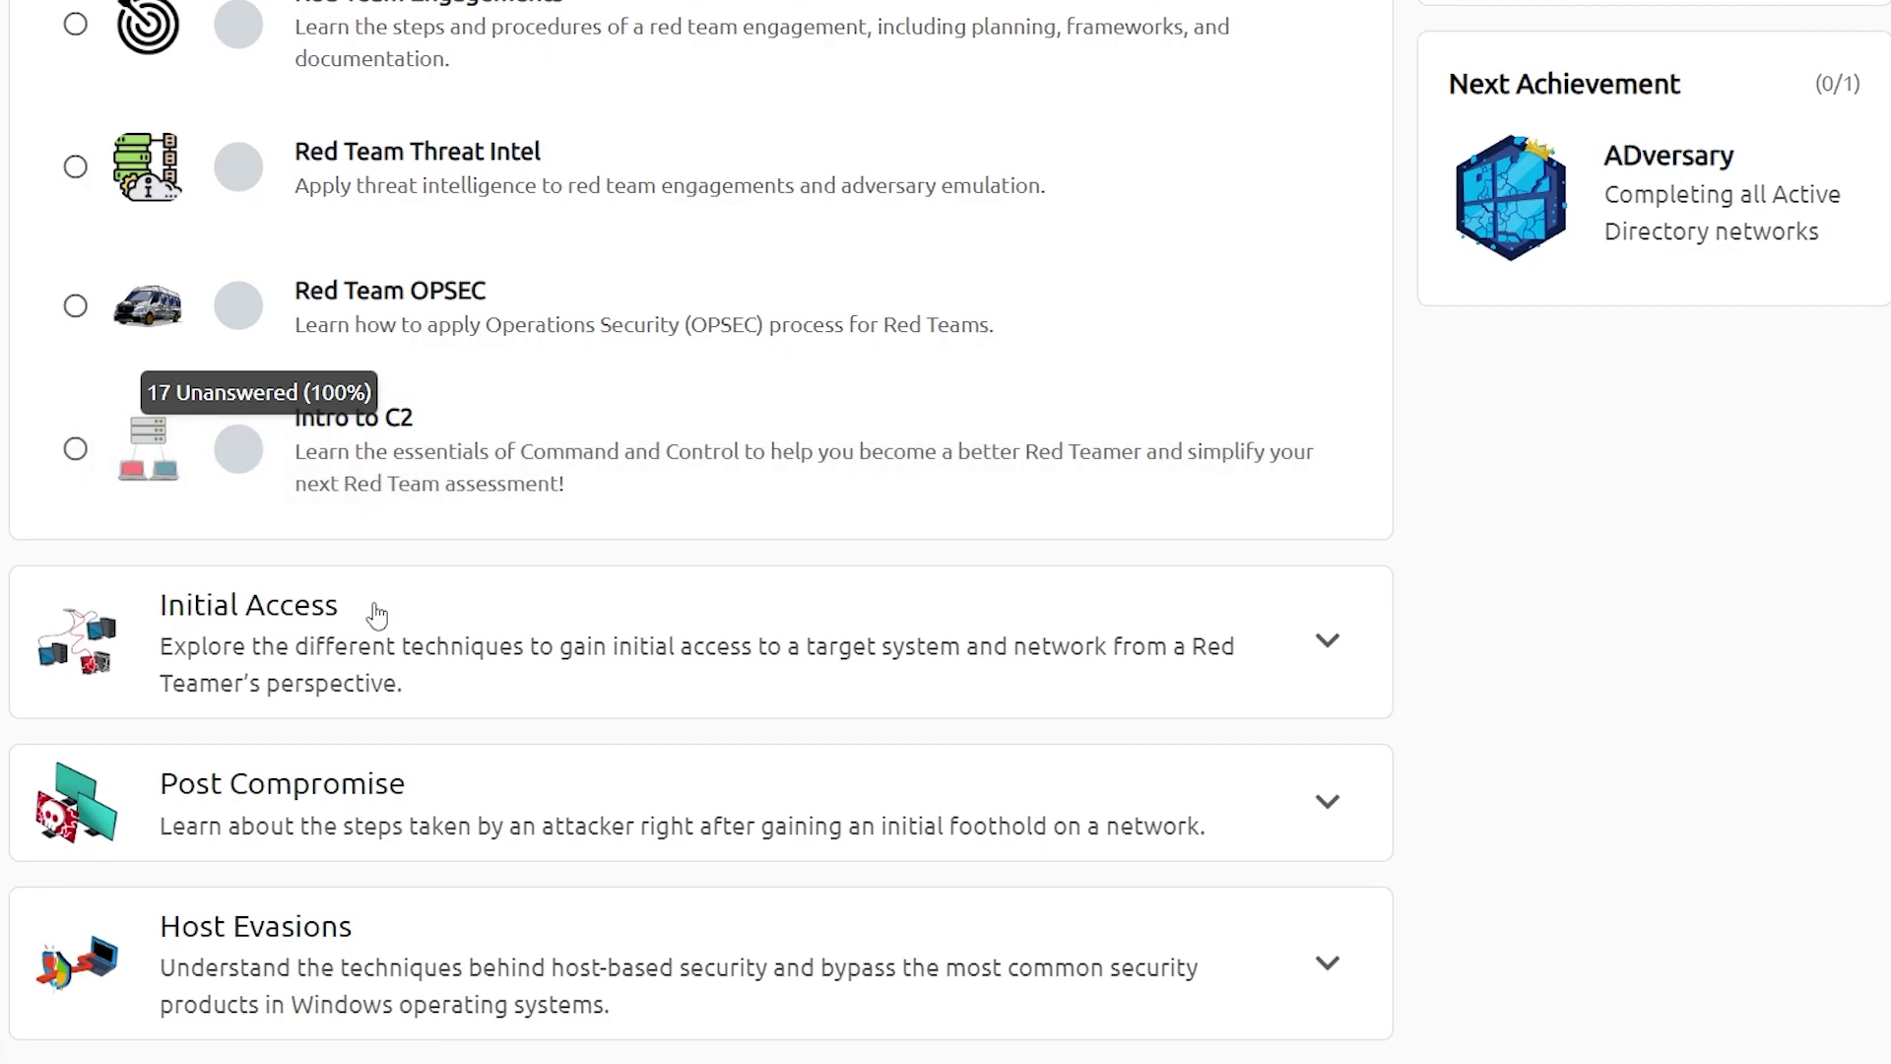
# Expand Initial Access, then Post Compromise, showing The Lay of the land to Data Exfiltration
pyautogui.click(379, 616)
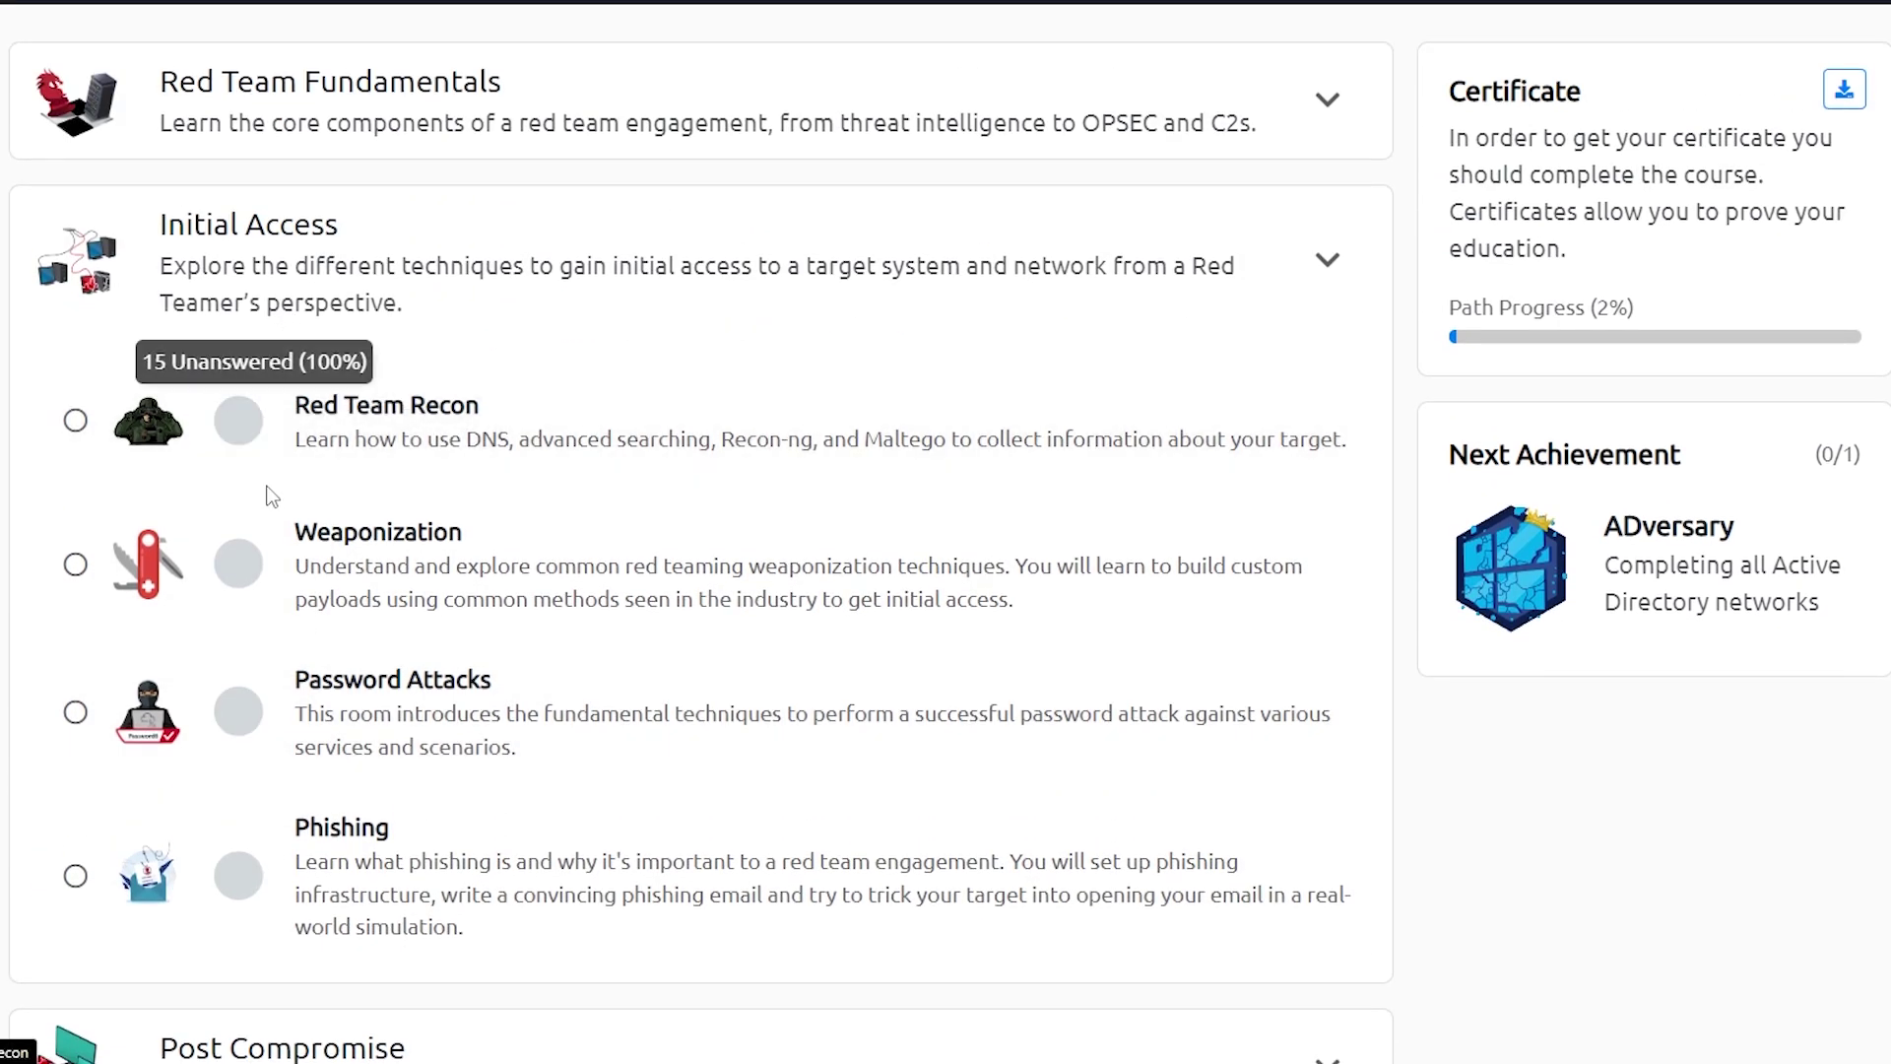
pyautogui.scroll(-3, 338, 591)
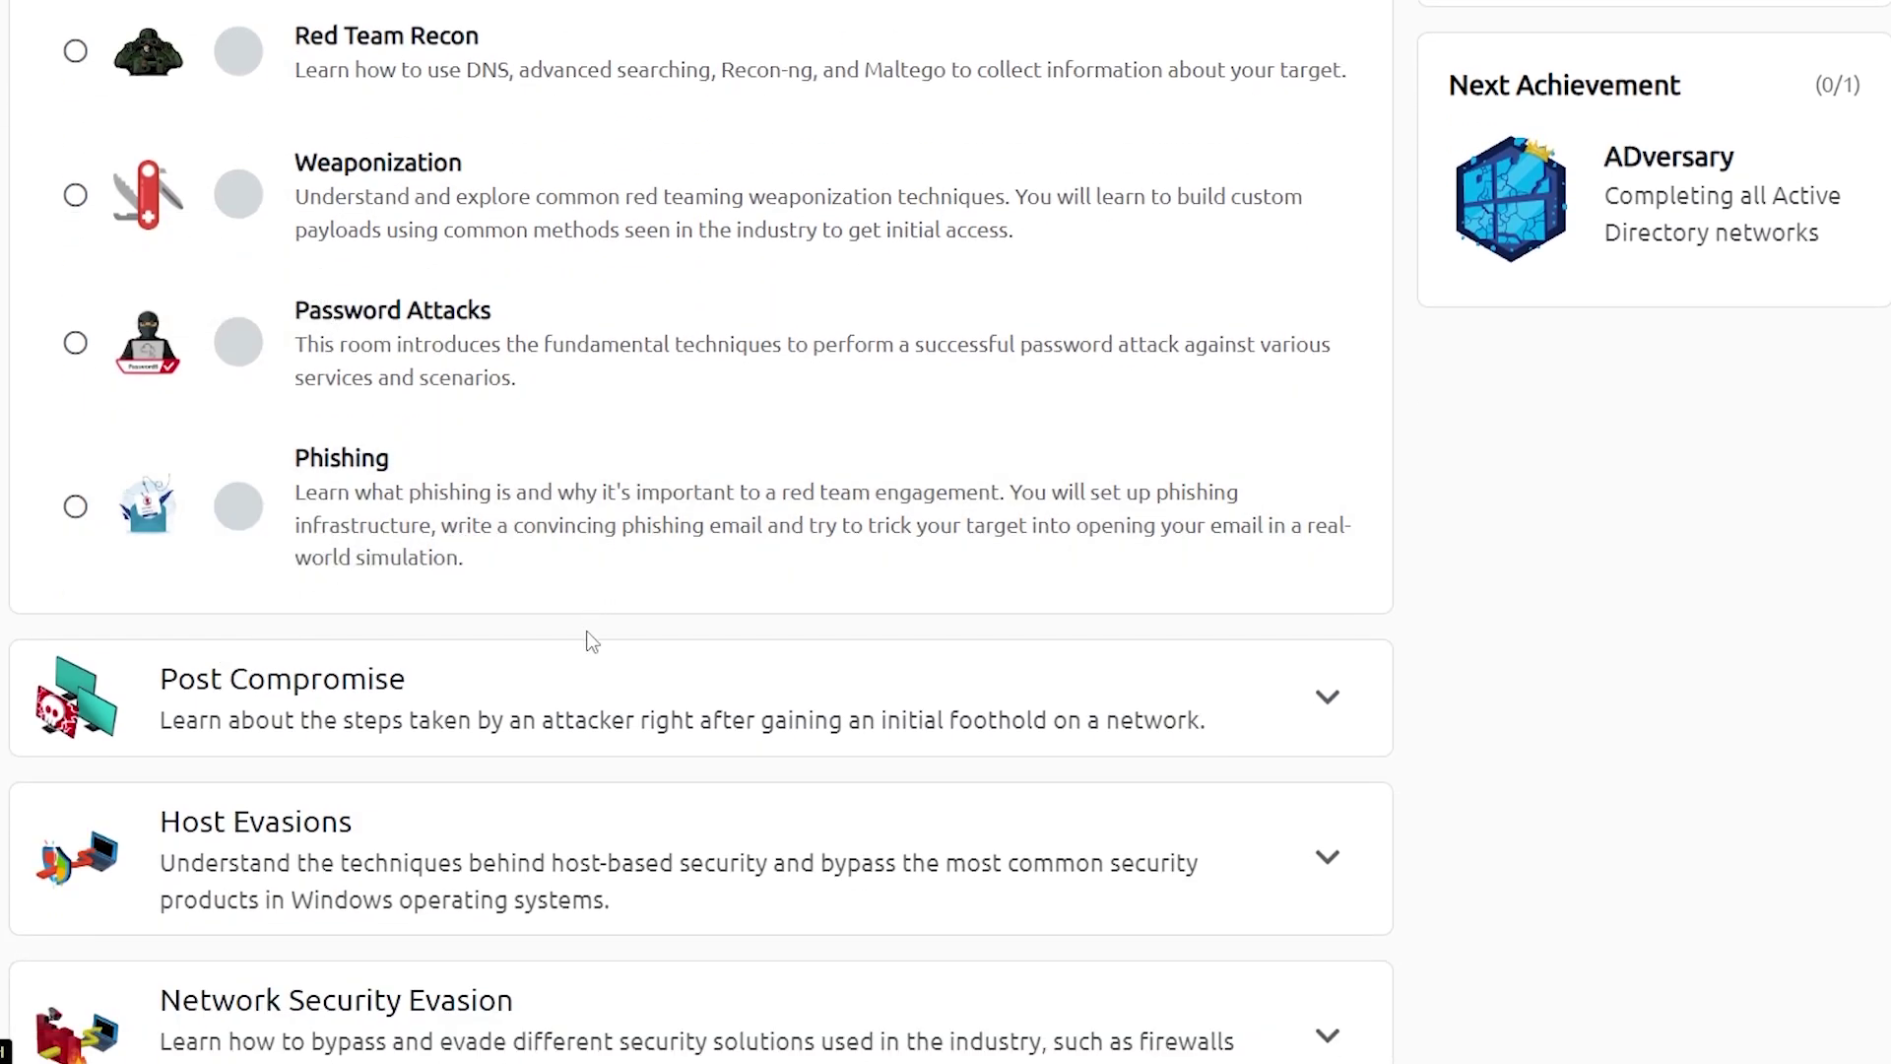
pyautogui.click(537, 696)
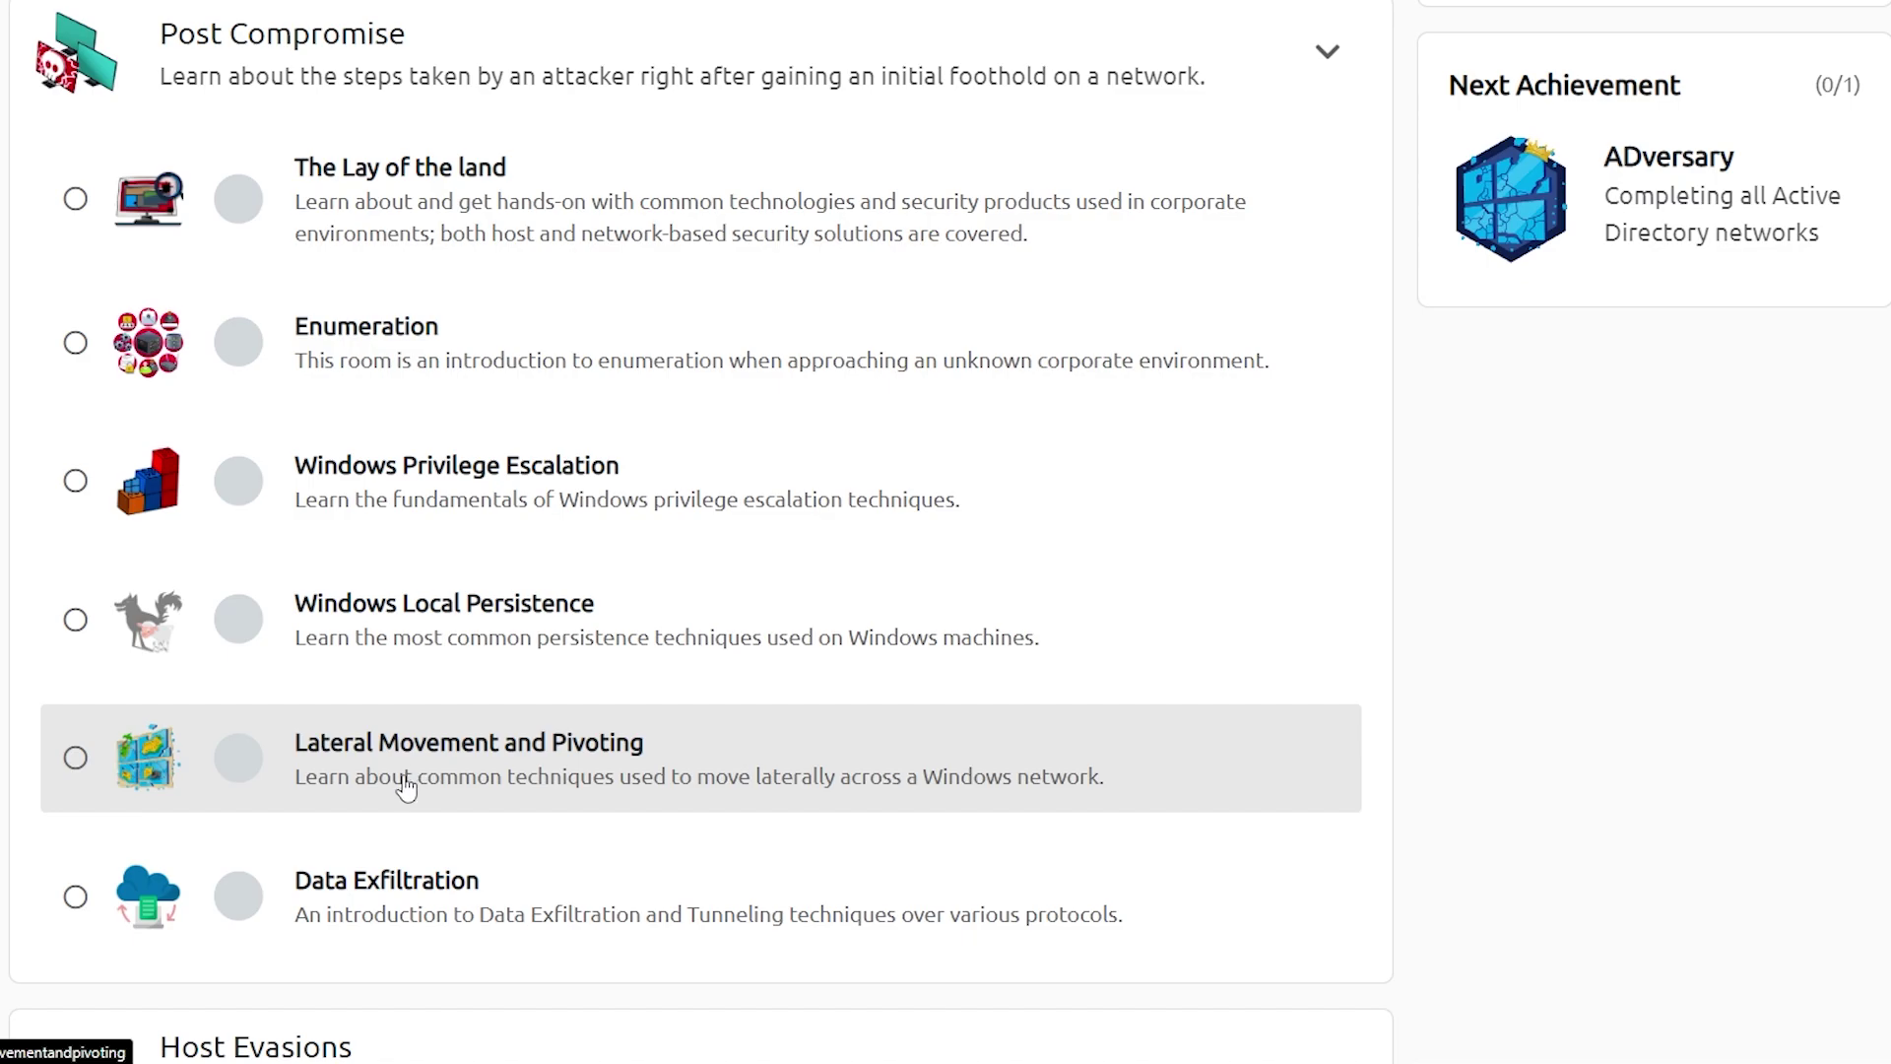
pyautogui.scroll(-3, 395, 798)
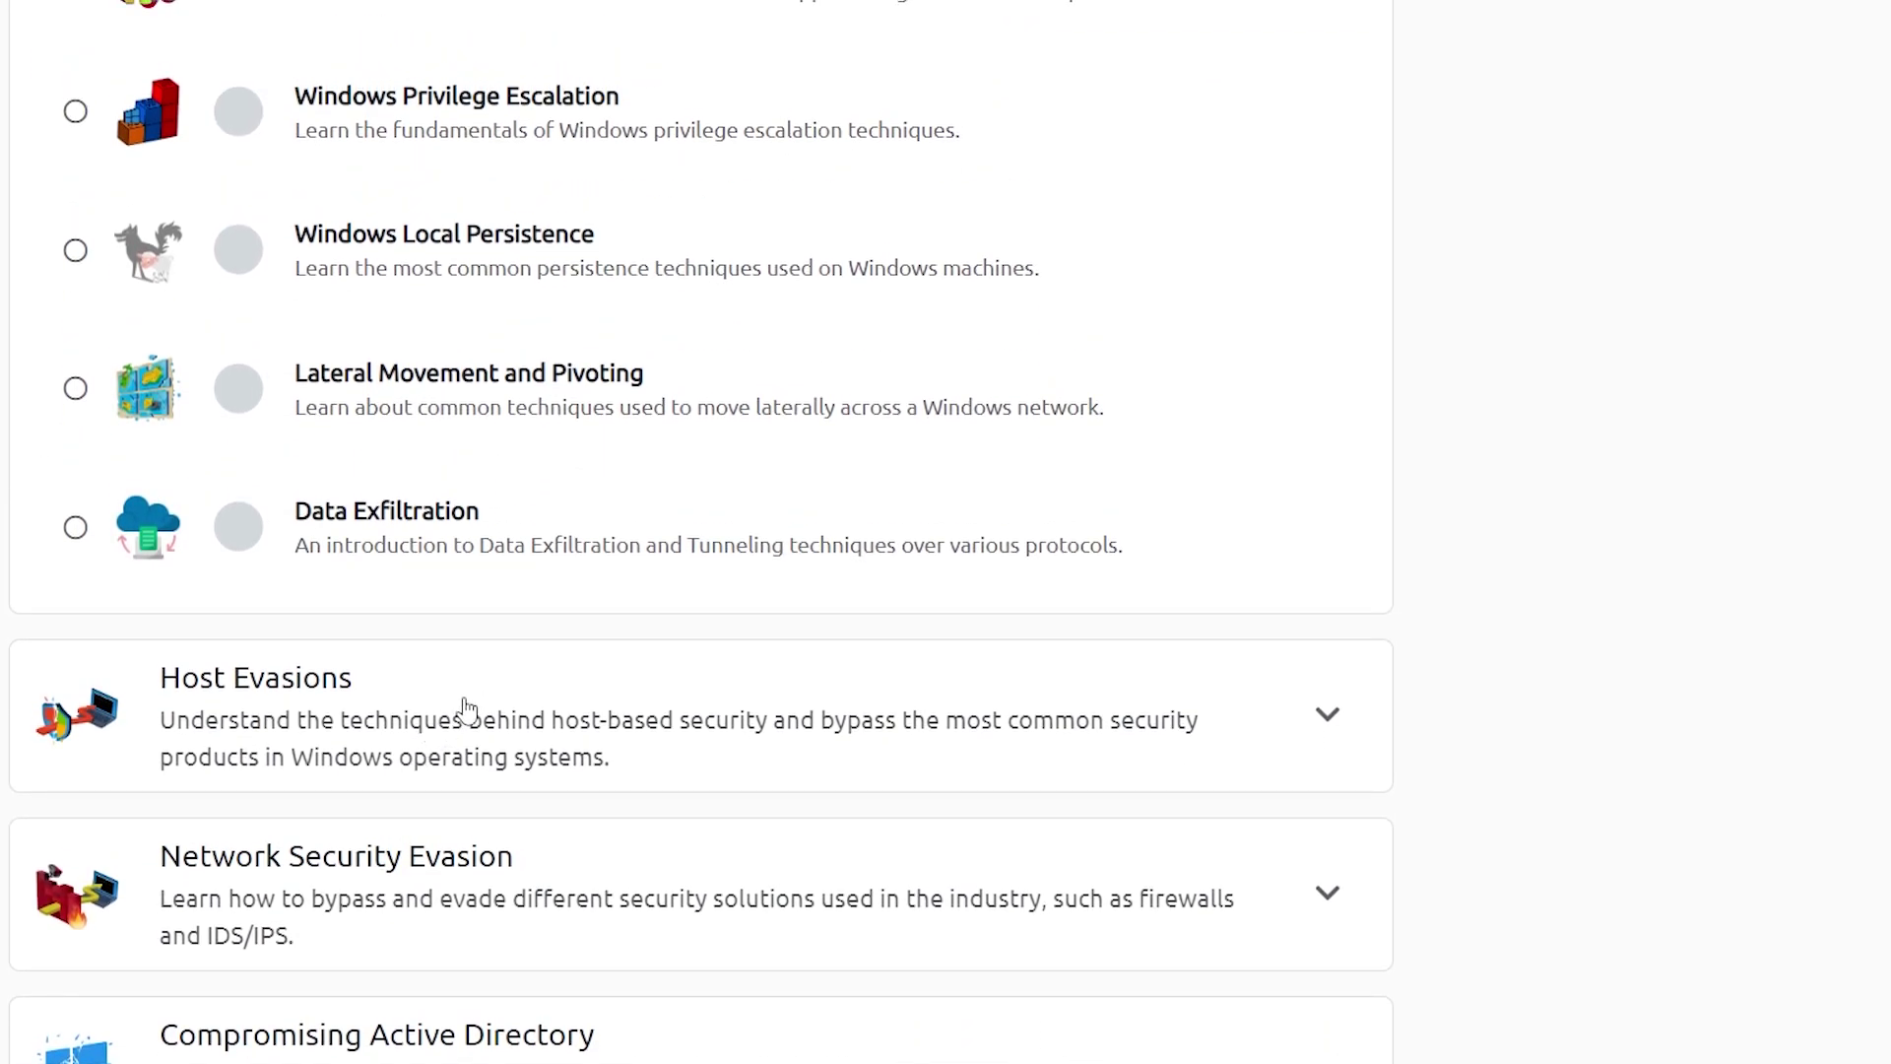
# Expand Host Evasions and browse its rooms, Windows Internals through Living Off the Land
pyautogui.click(464, 707)
pyautogui.scroll(-1, 458, 679)
pyautogui.scroll(2, 443, 657)
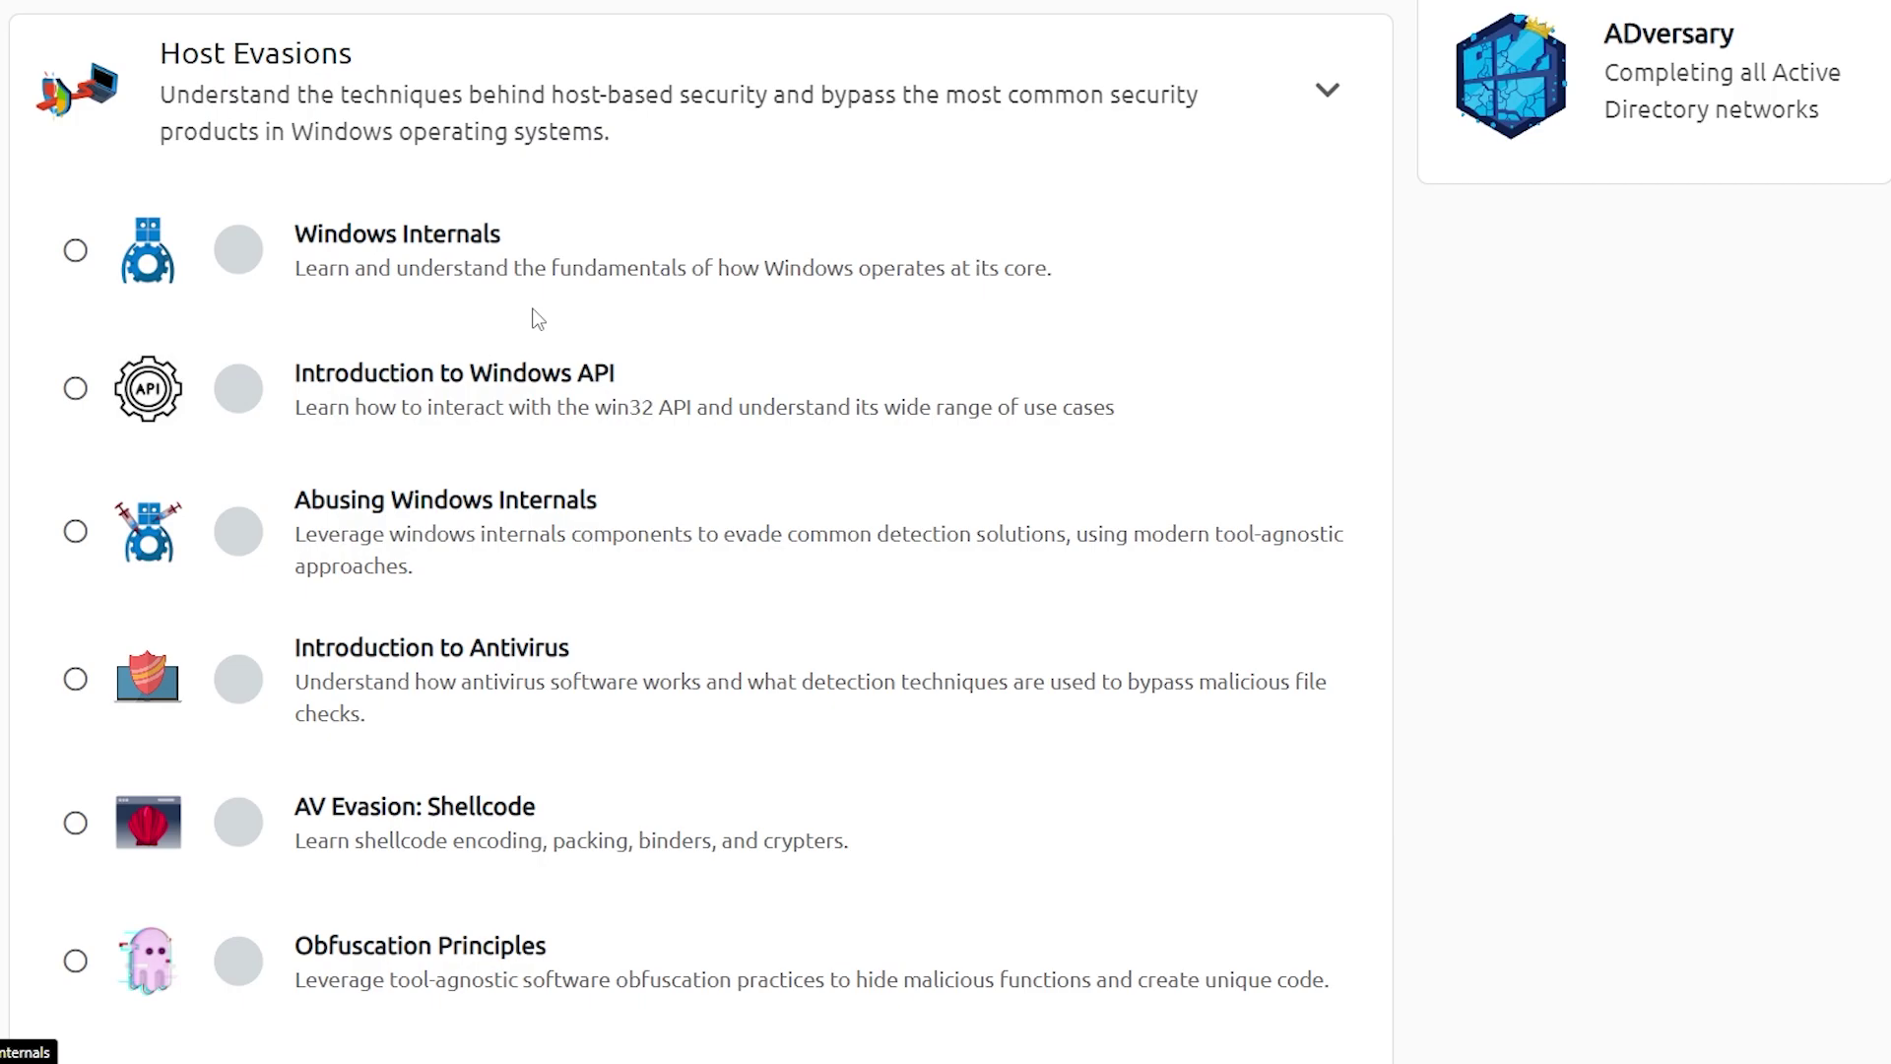
pyautogui.scroll(-1, 442, 428)
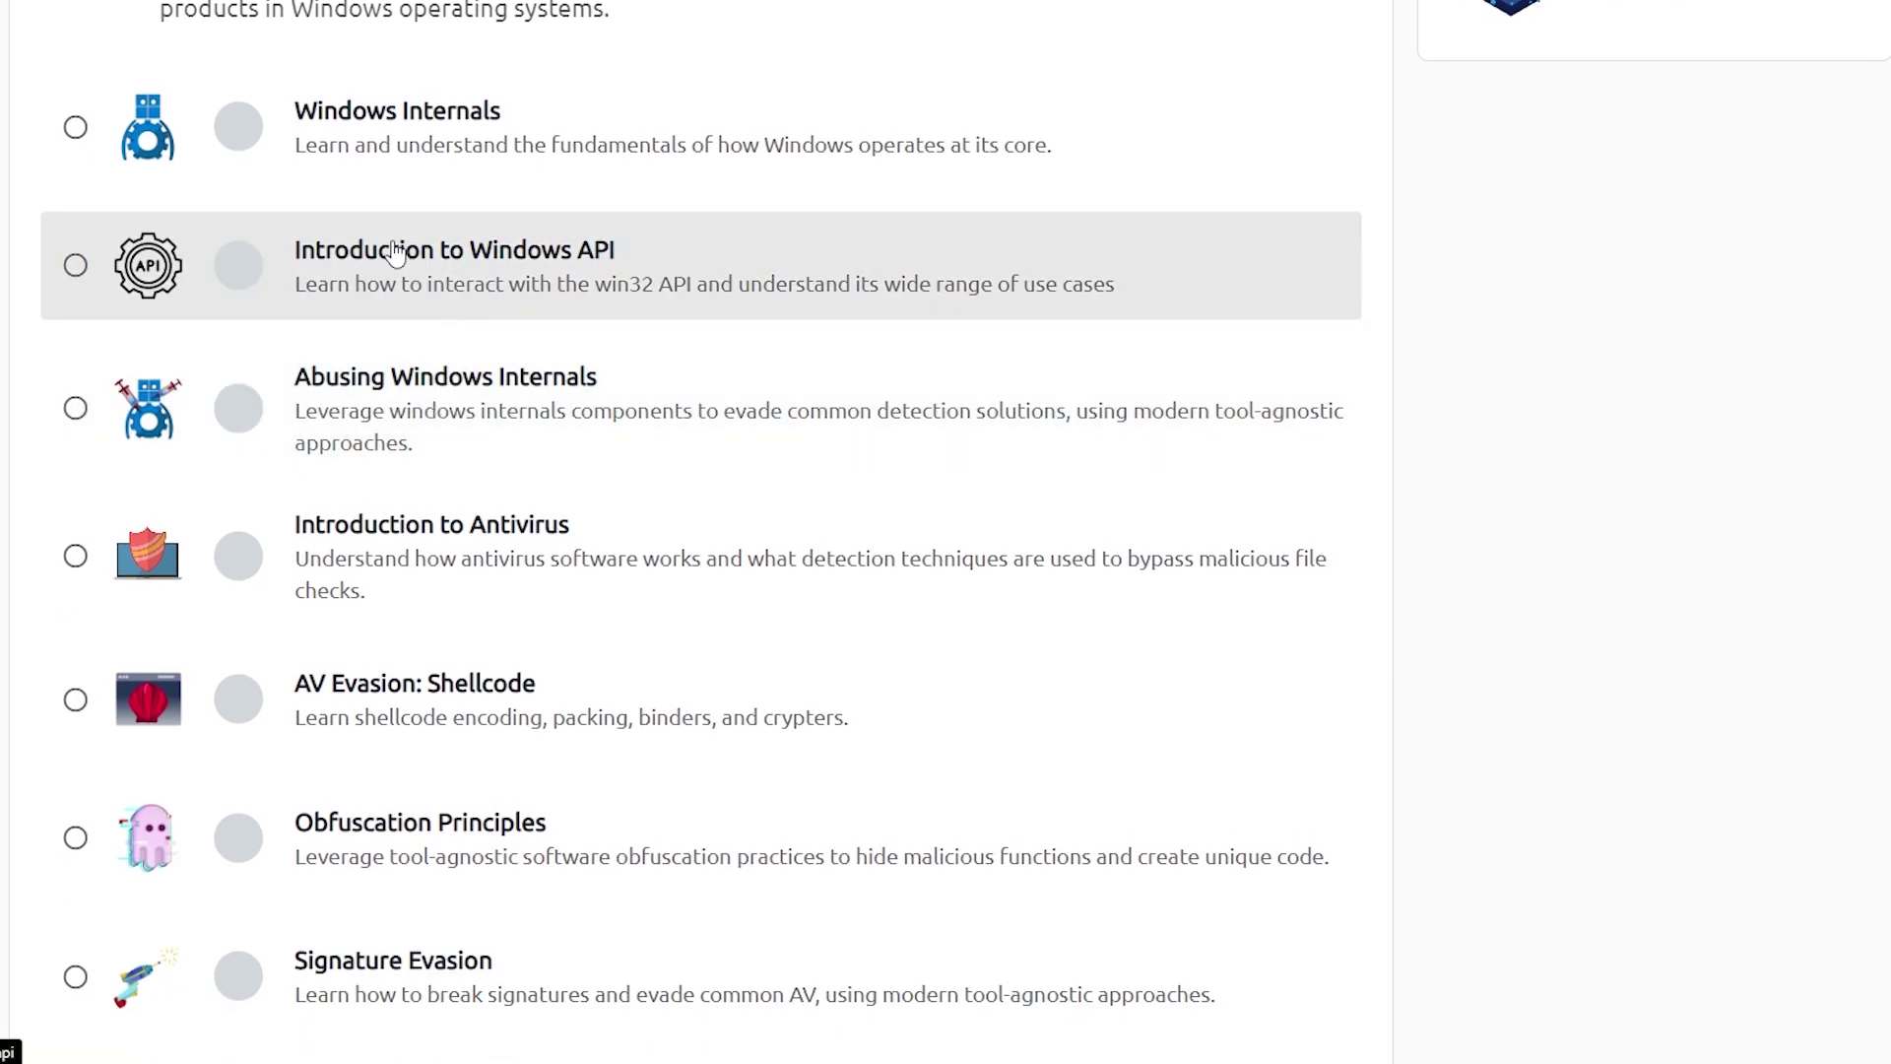
pyautogui.scroll(-1, 322, 461)
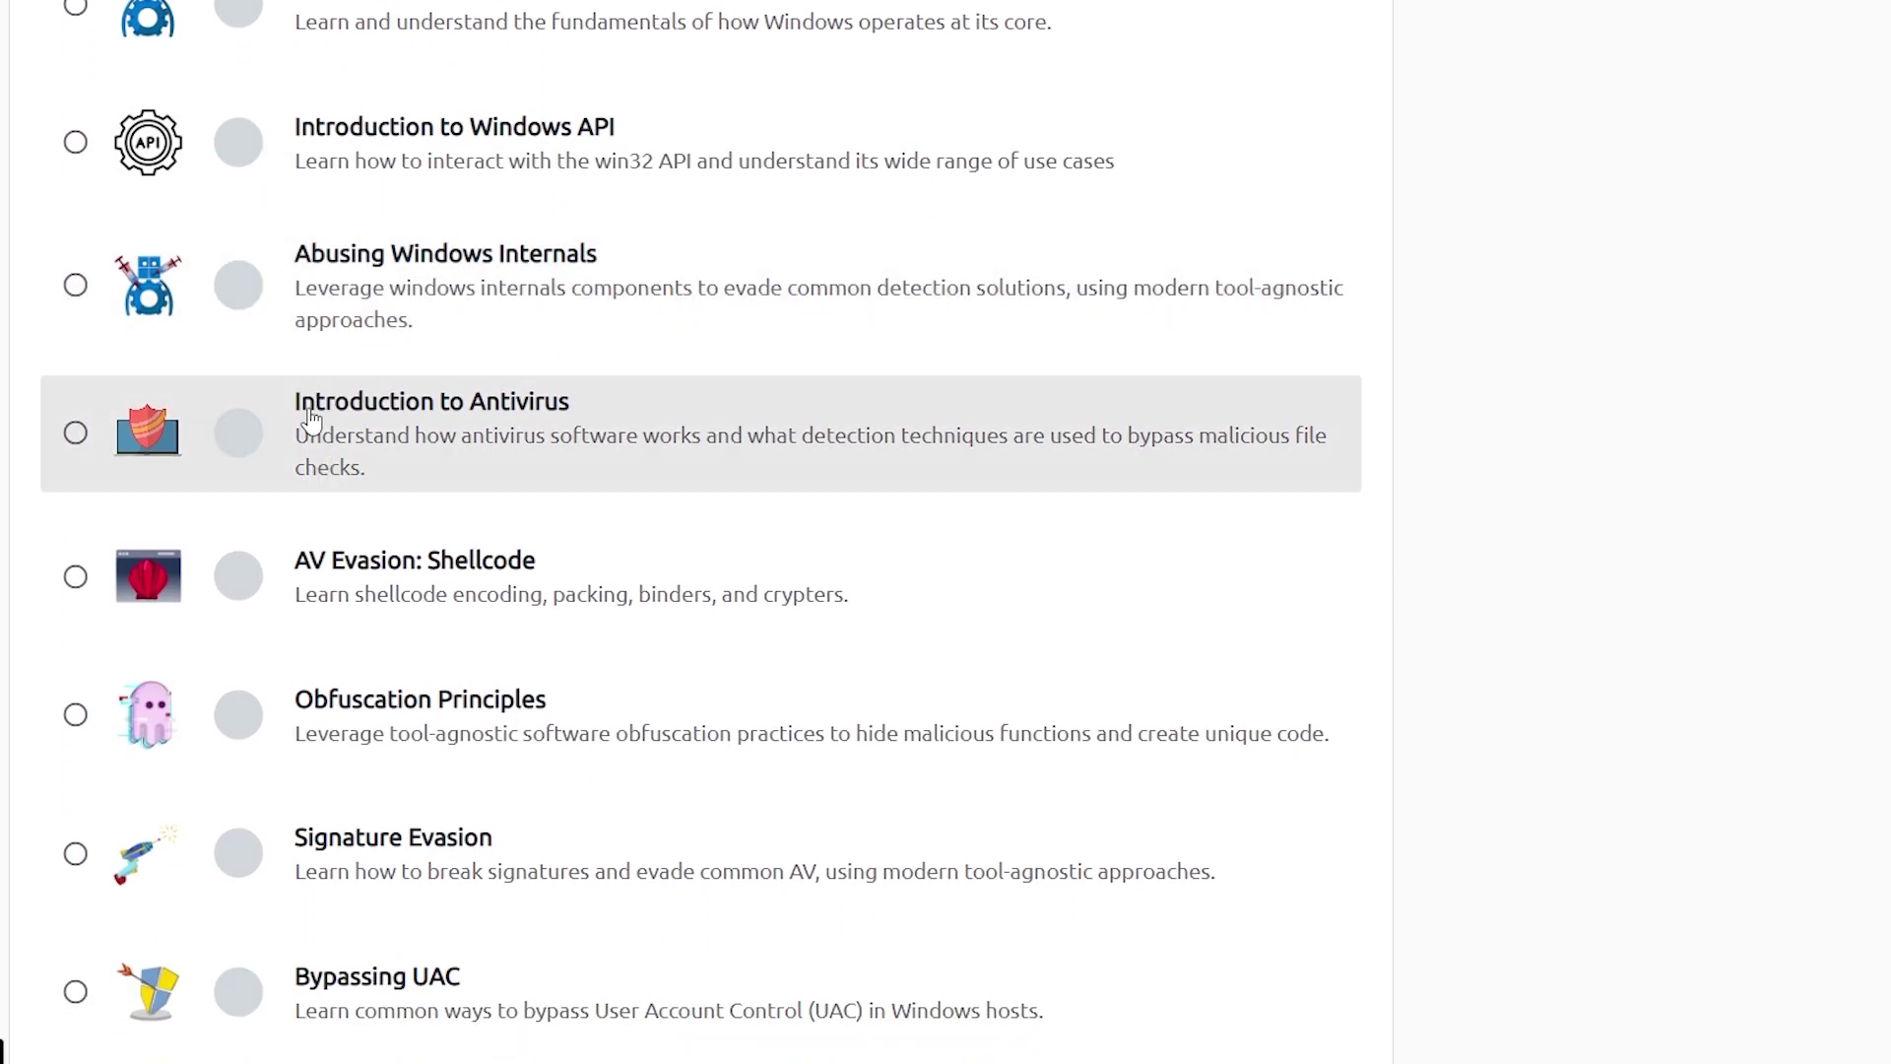
pyautogui.scroll(1, 309, 420)
pyautogui.scroll(2, 325, 498)
pyautogui.scroll(-1, 161, 276)
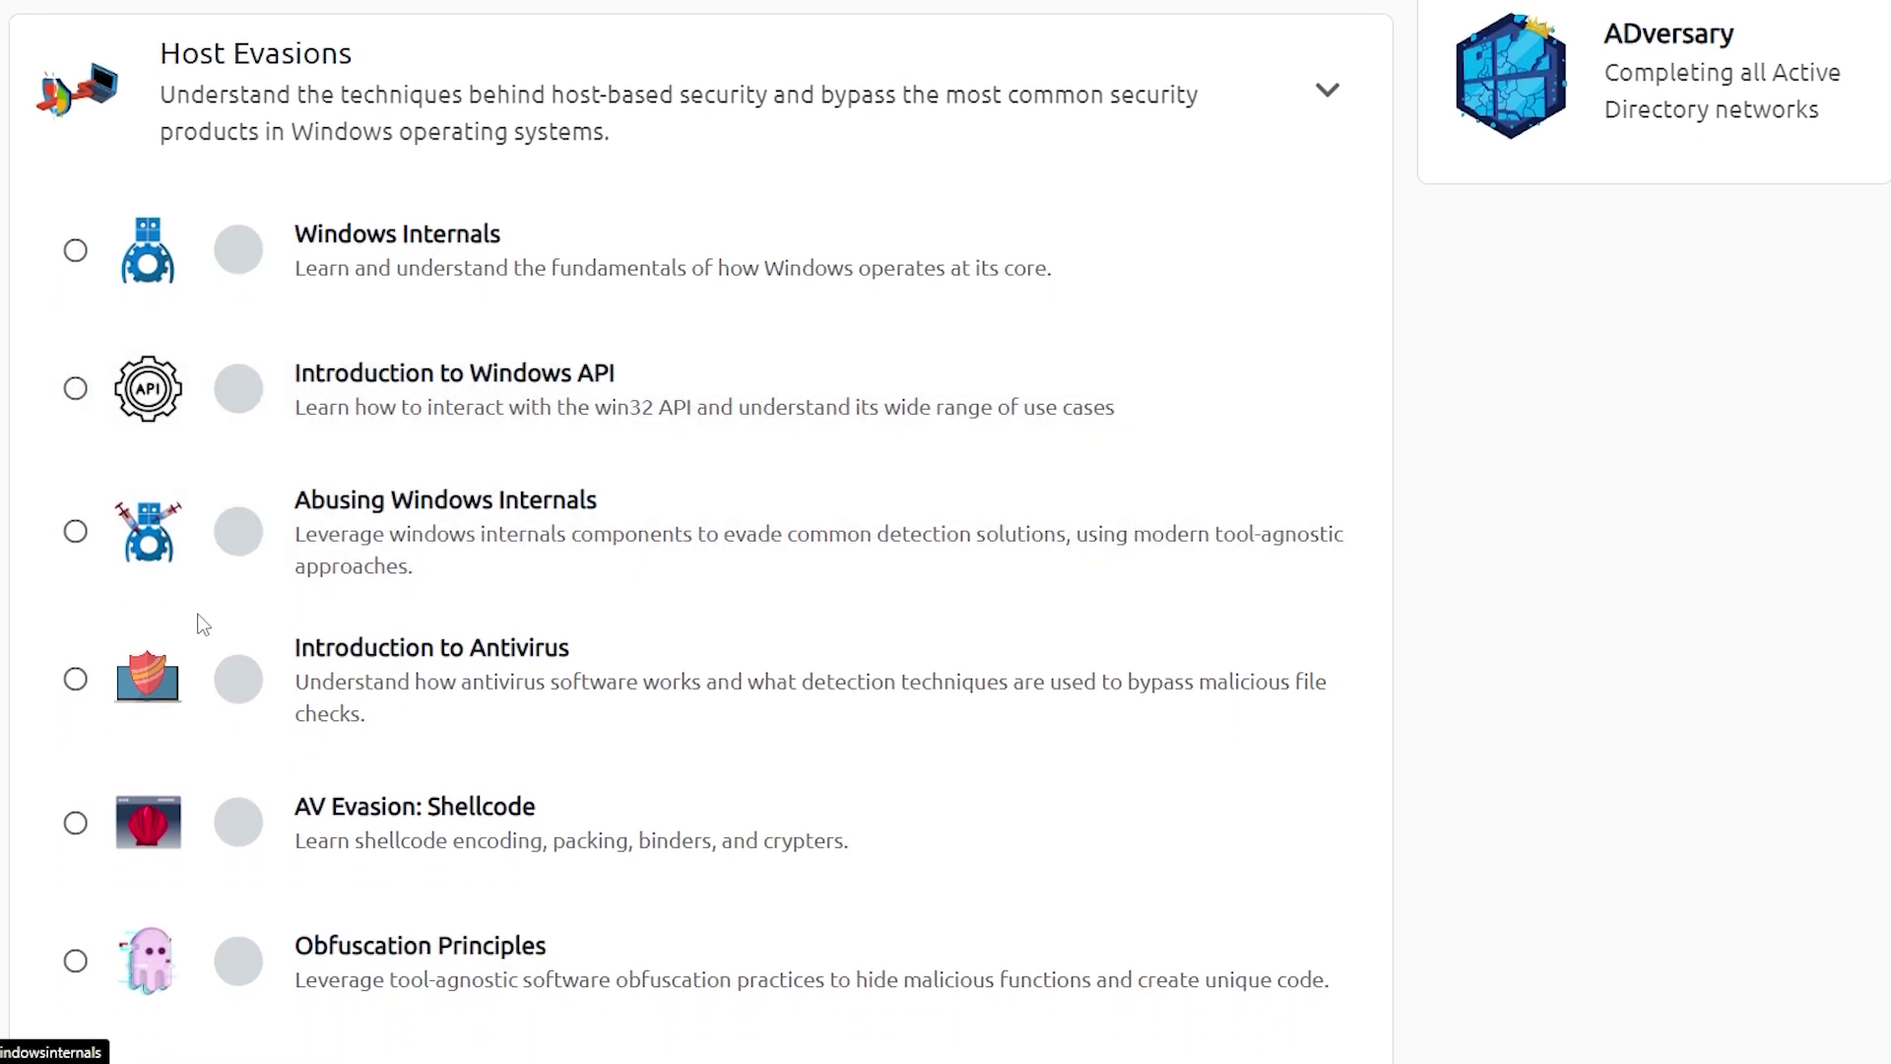
pyautogui.scroll(-2, 425, 462)
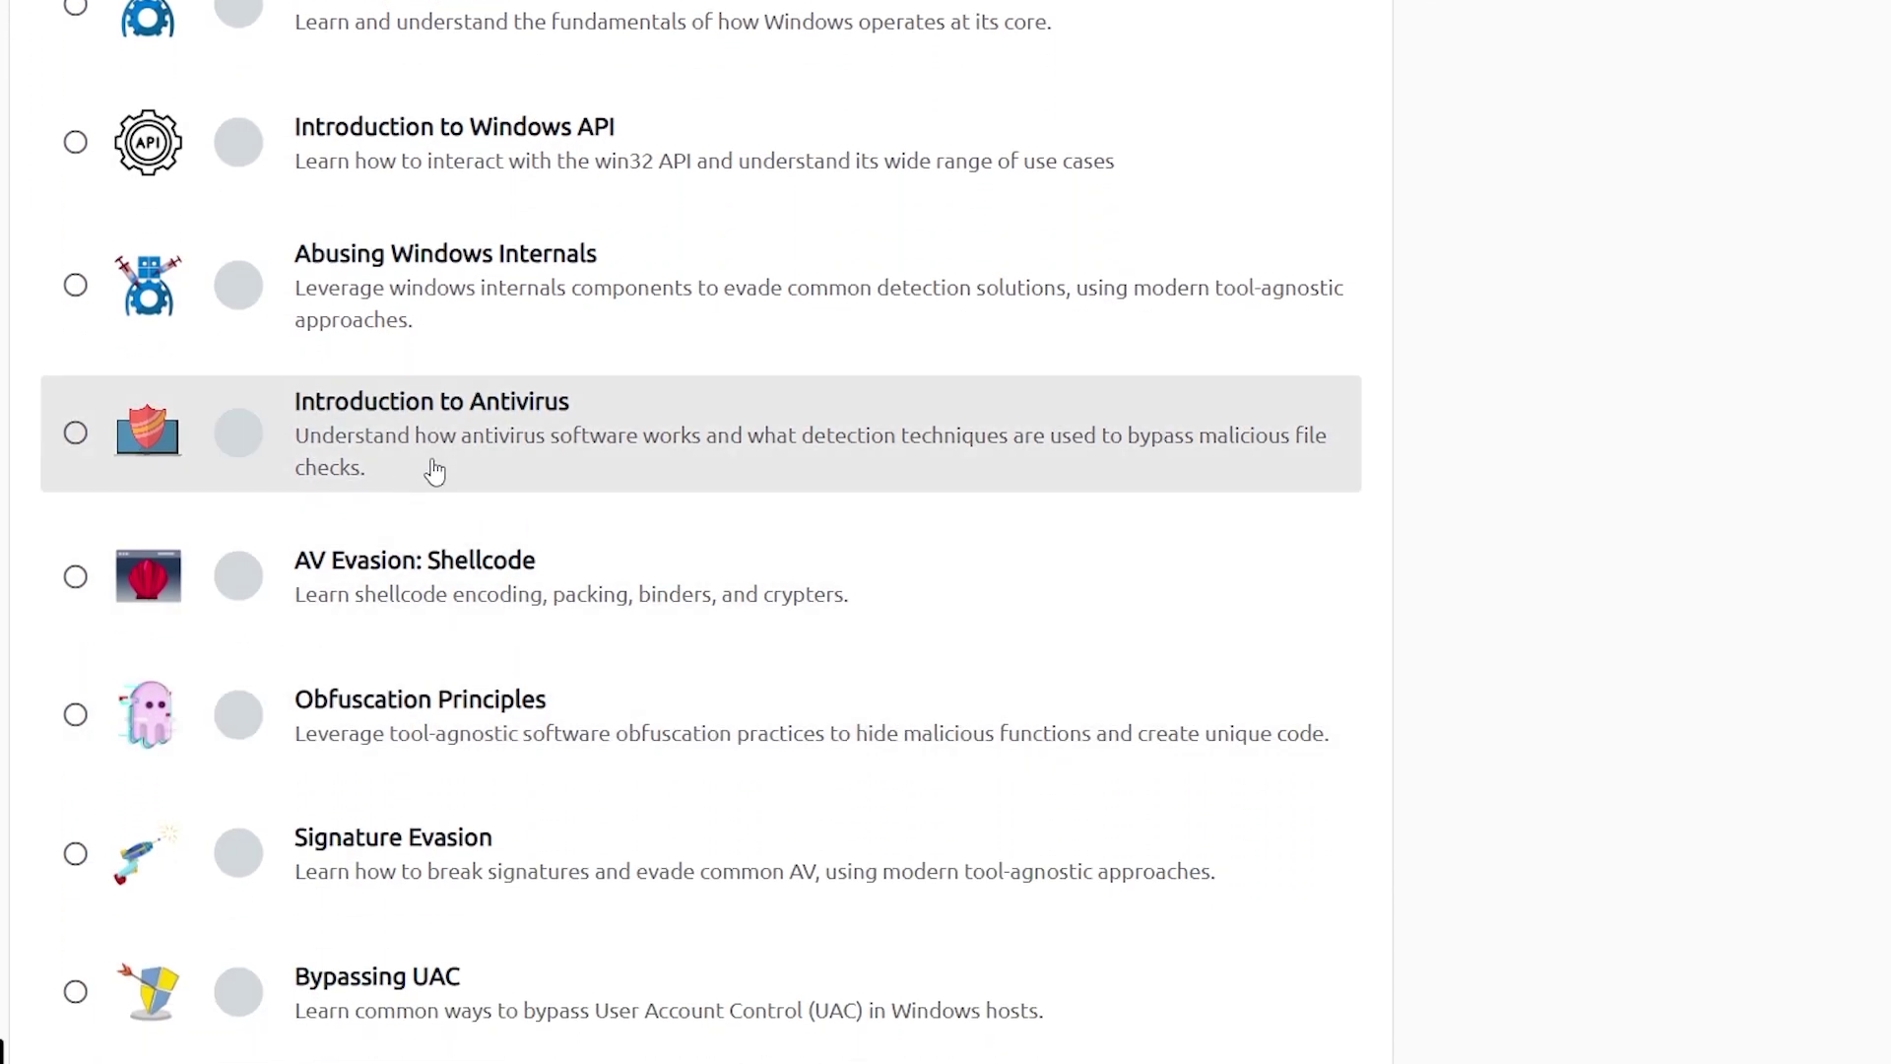
pyautogui.scroll(-2, 417, 481)
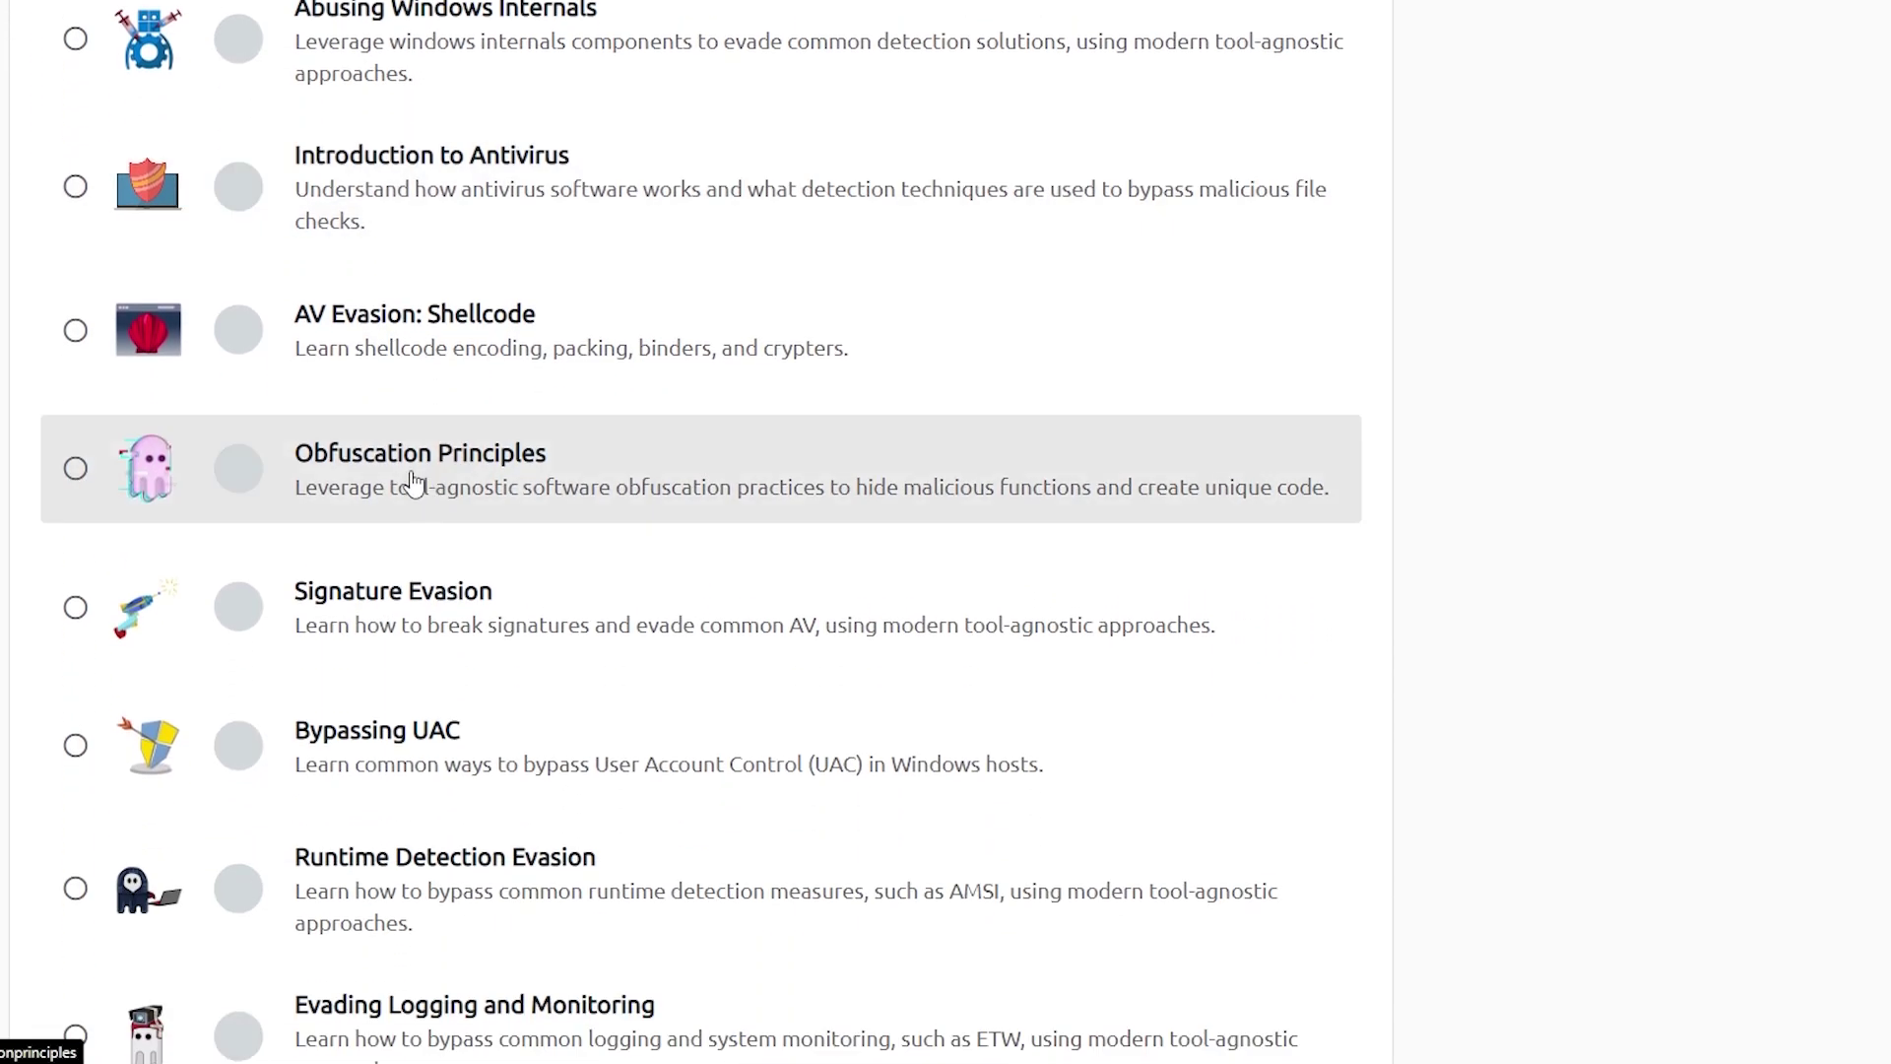
pyautogui.scroll(-1, 407, 490)
pyautogui.scroll(-1, 308, 487)
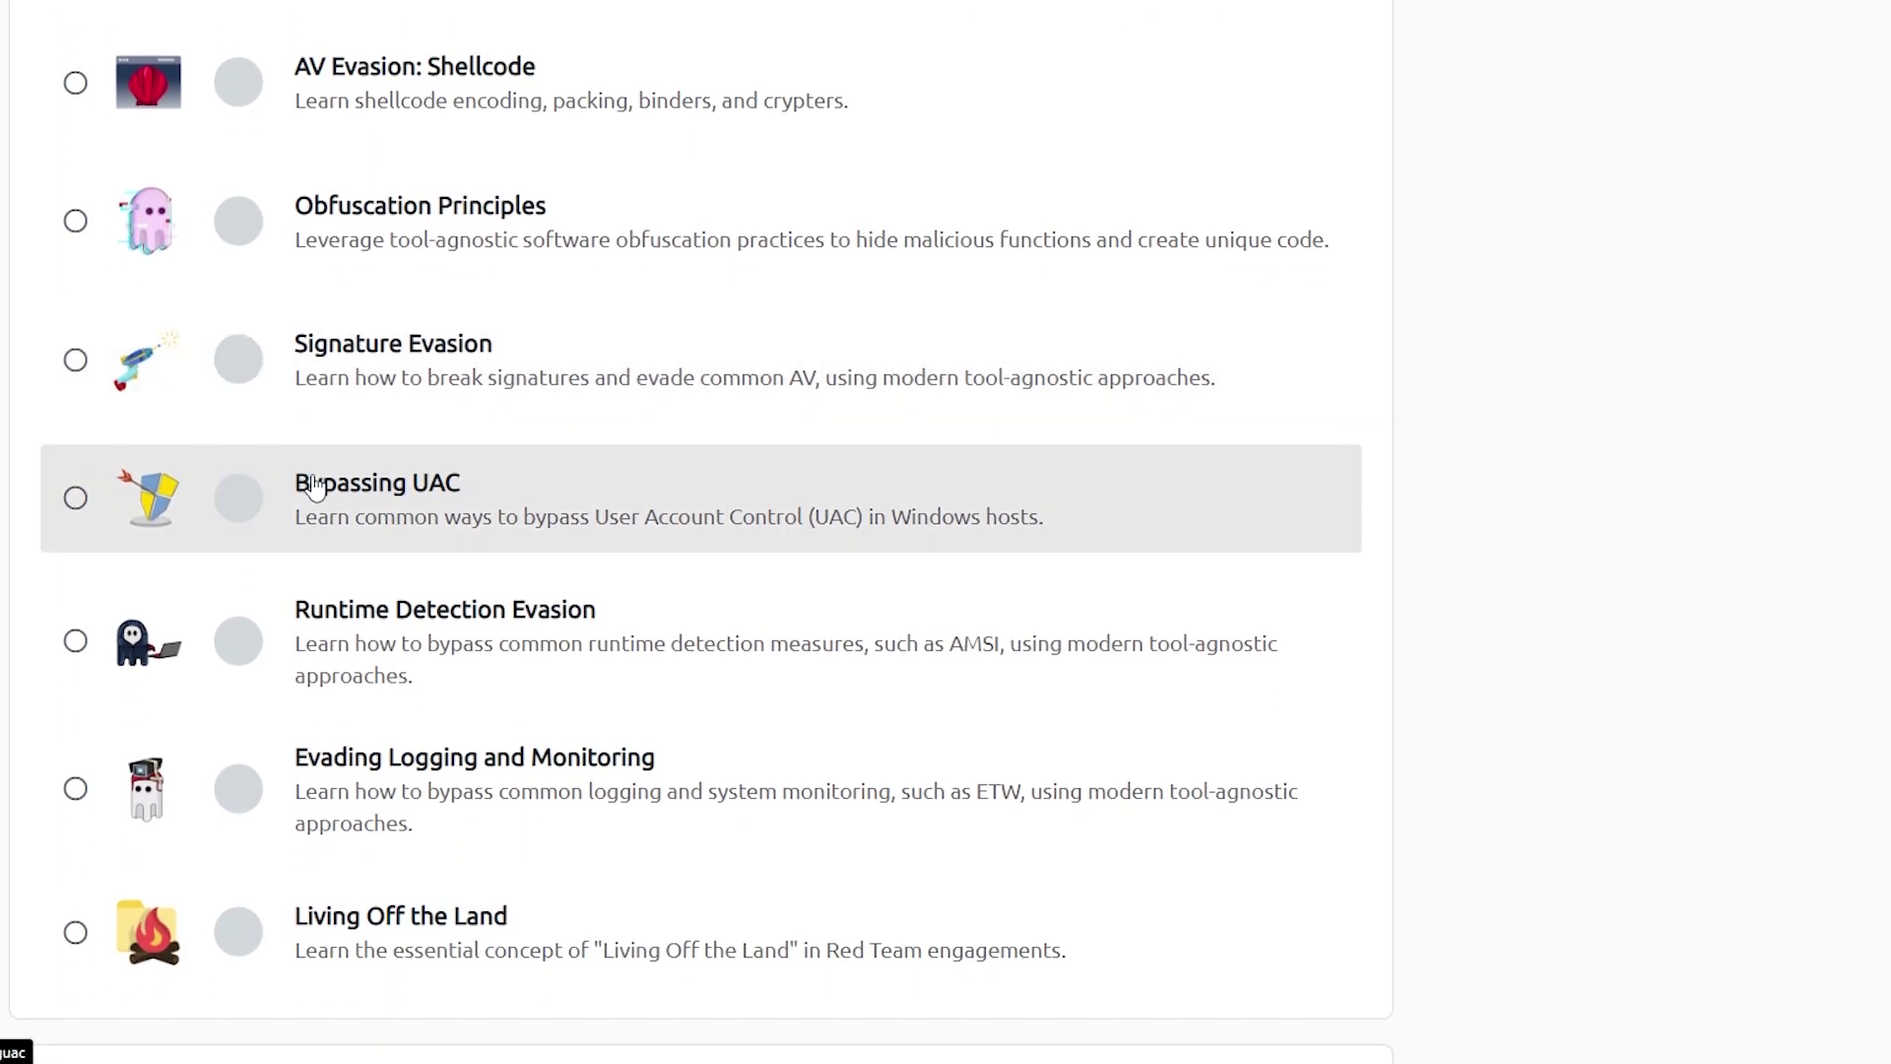
pyautogui.scroll(-2, 428, 344)
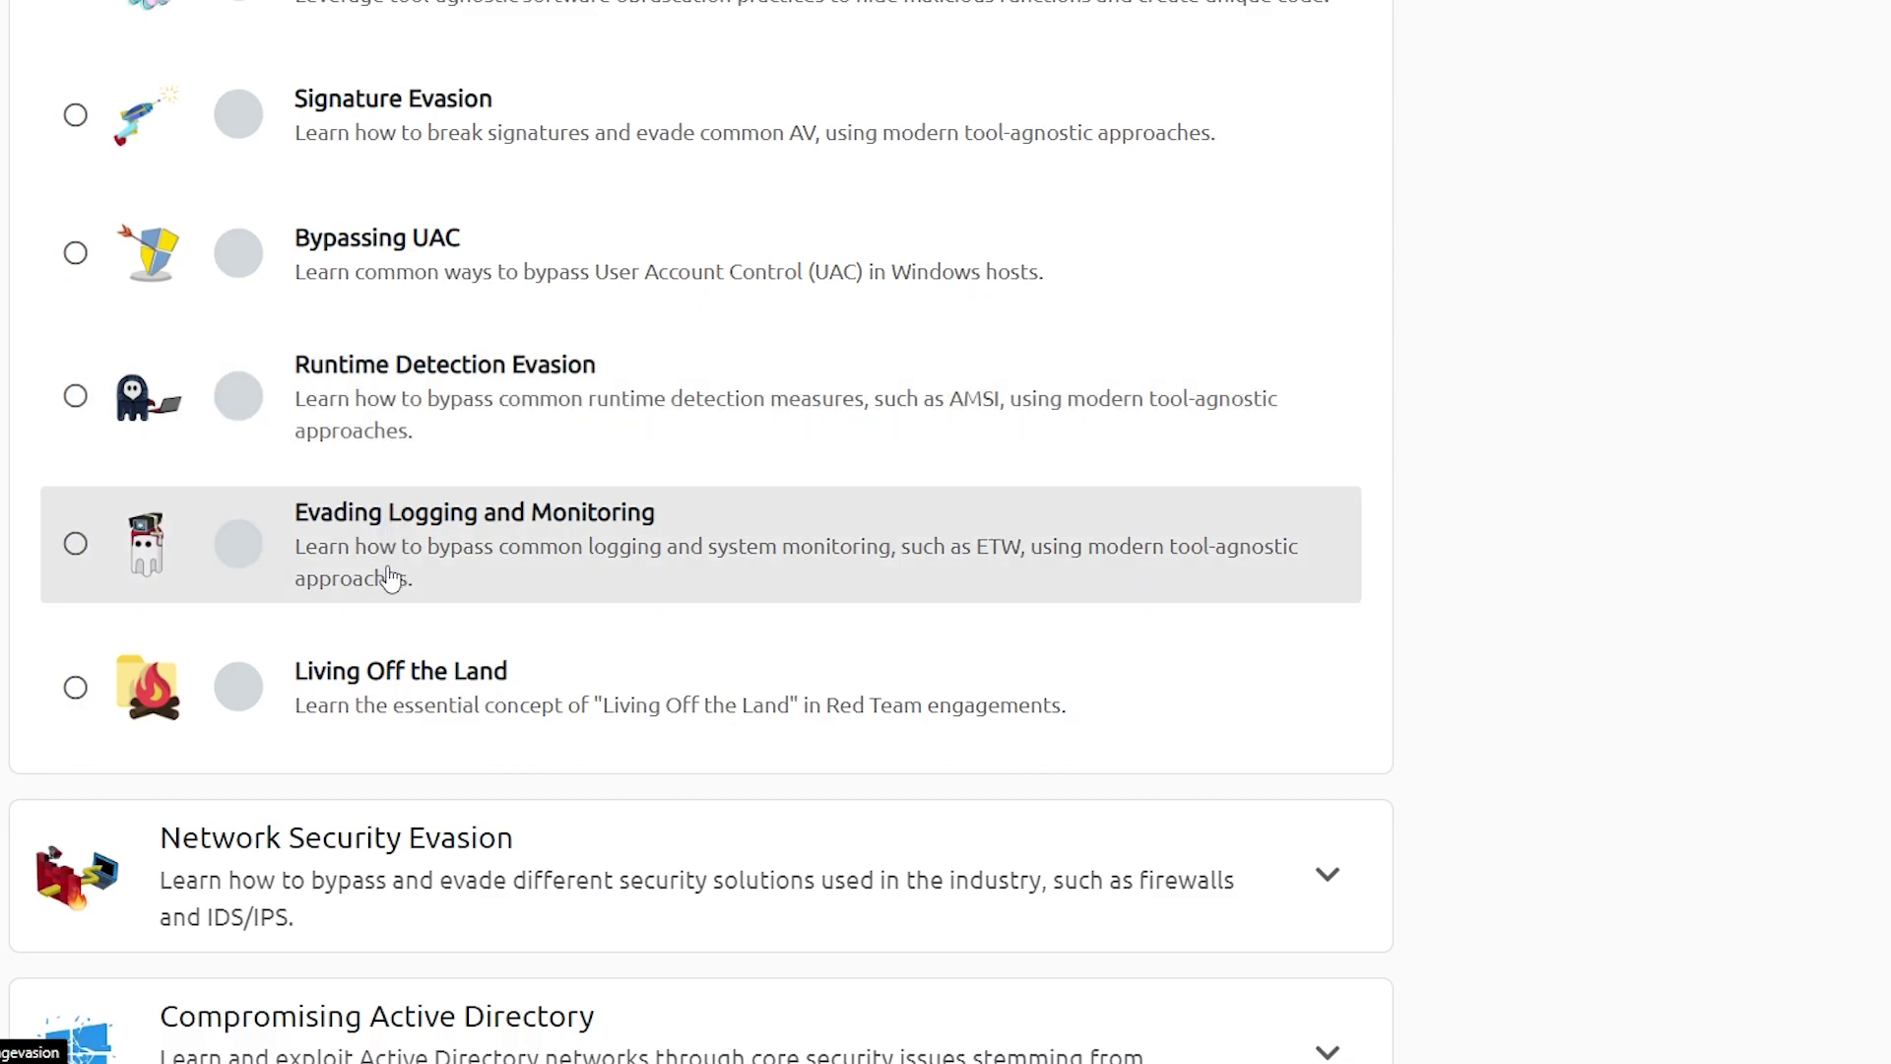
pyautogui.scroll(-1, 366, 663)
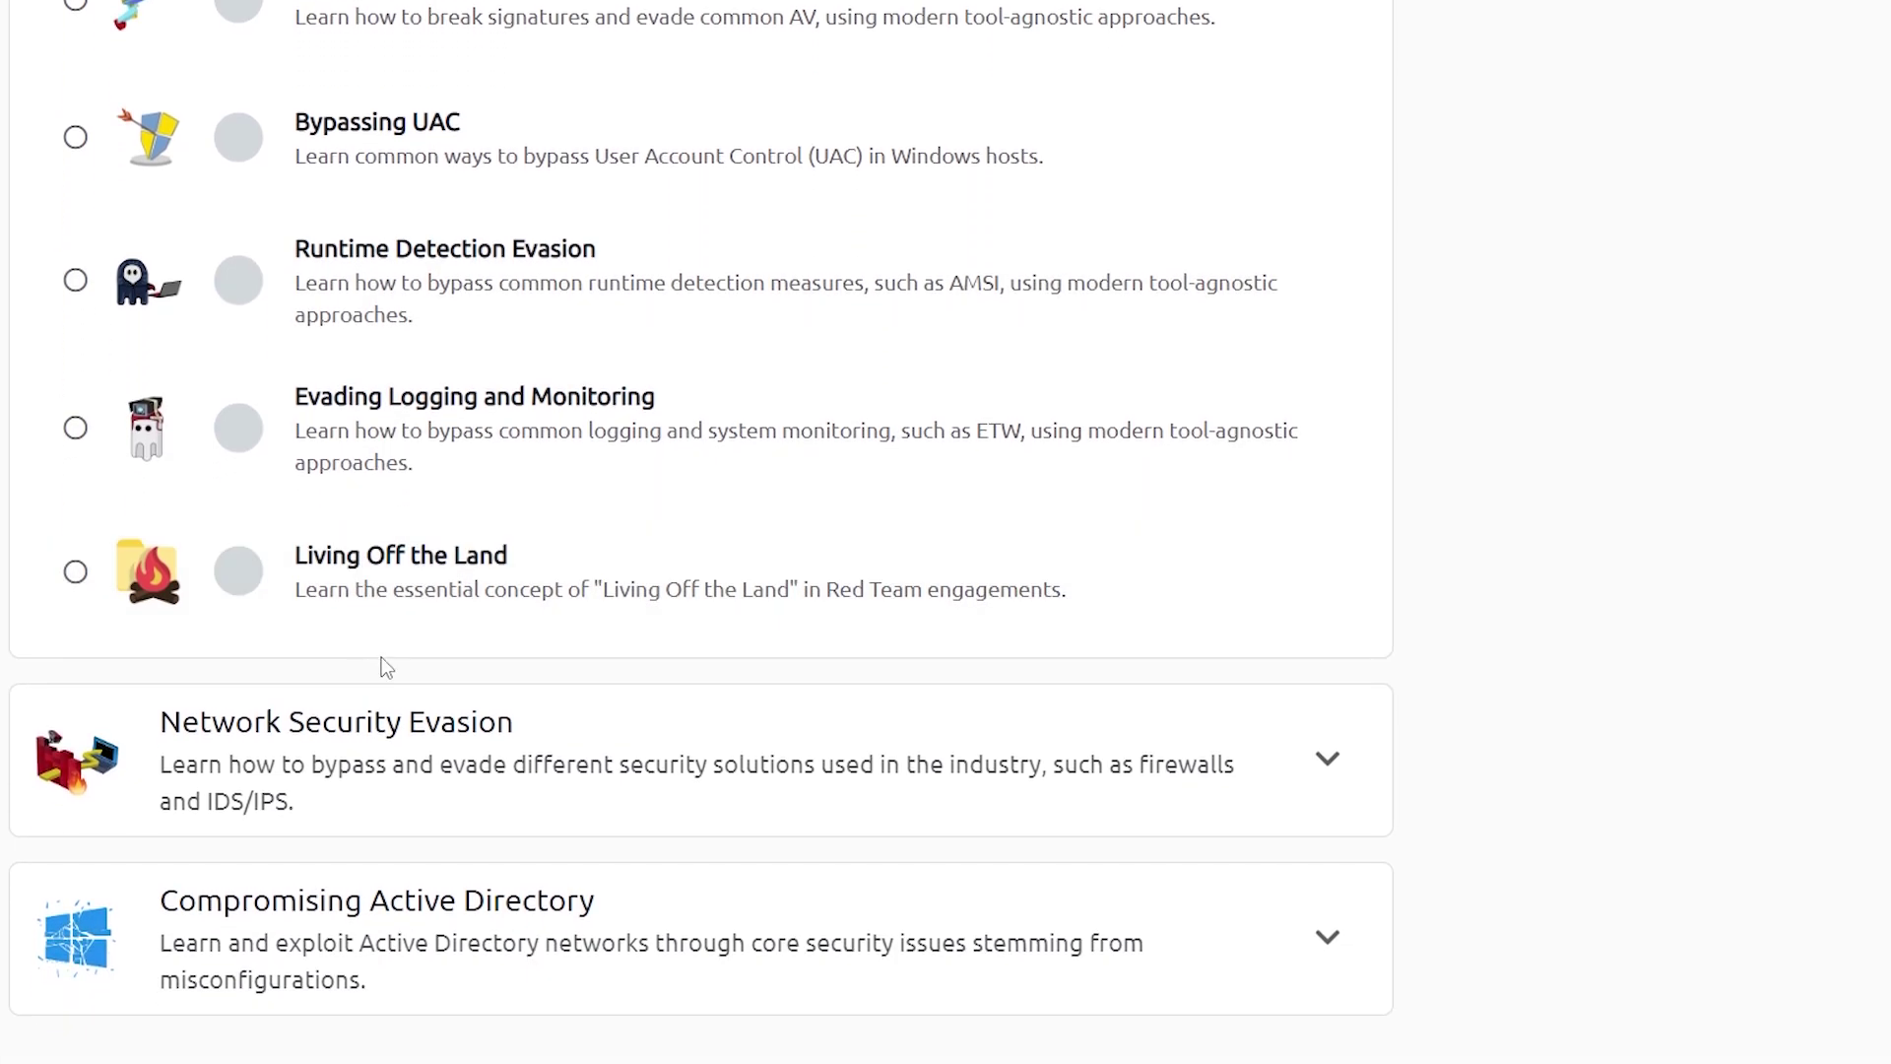
# Expand Network Security Evasion, then Compromising Active Directory to review Active Directory Basics through Credentials Harvesting
pyautogui.click(499, 765)
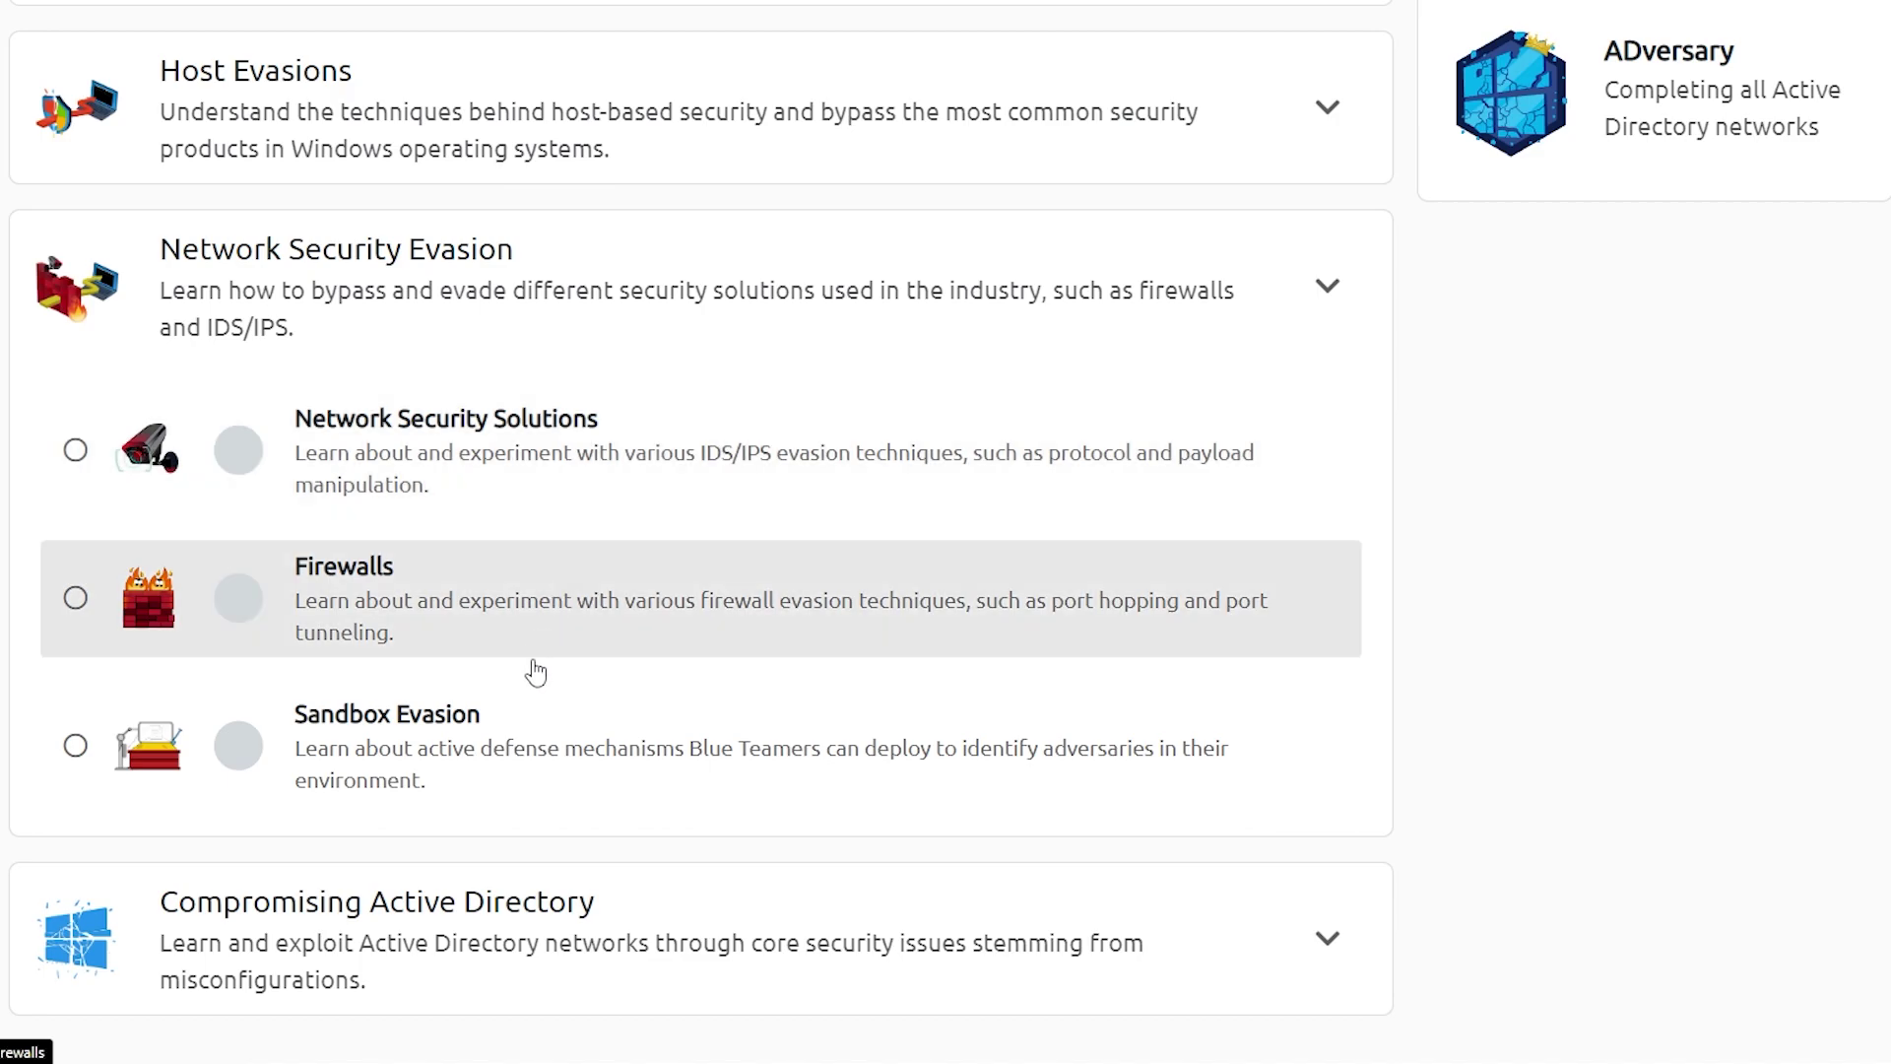
pyautogui.click(606, 908)
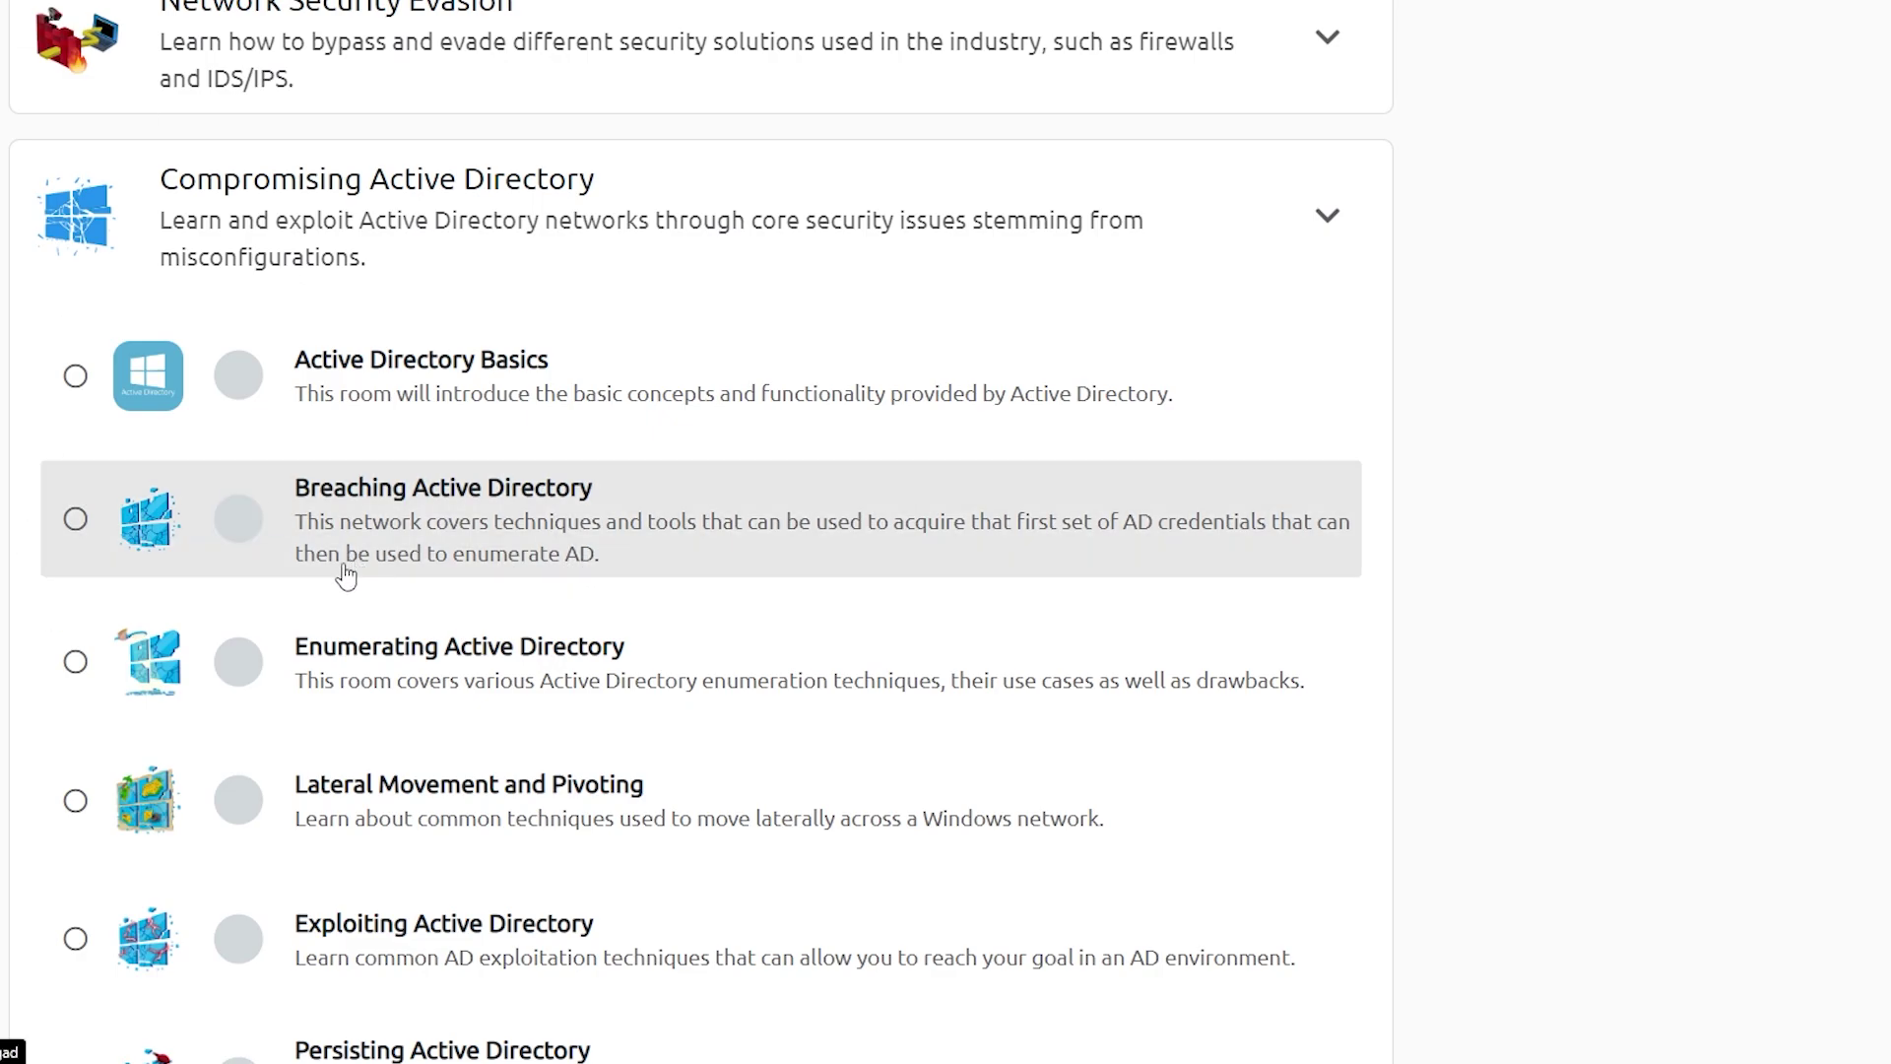
pyautogui.scroll(-2, 336, 806)
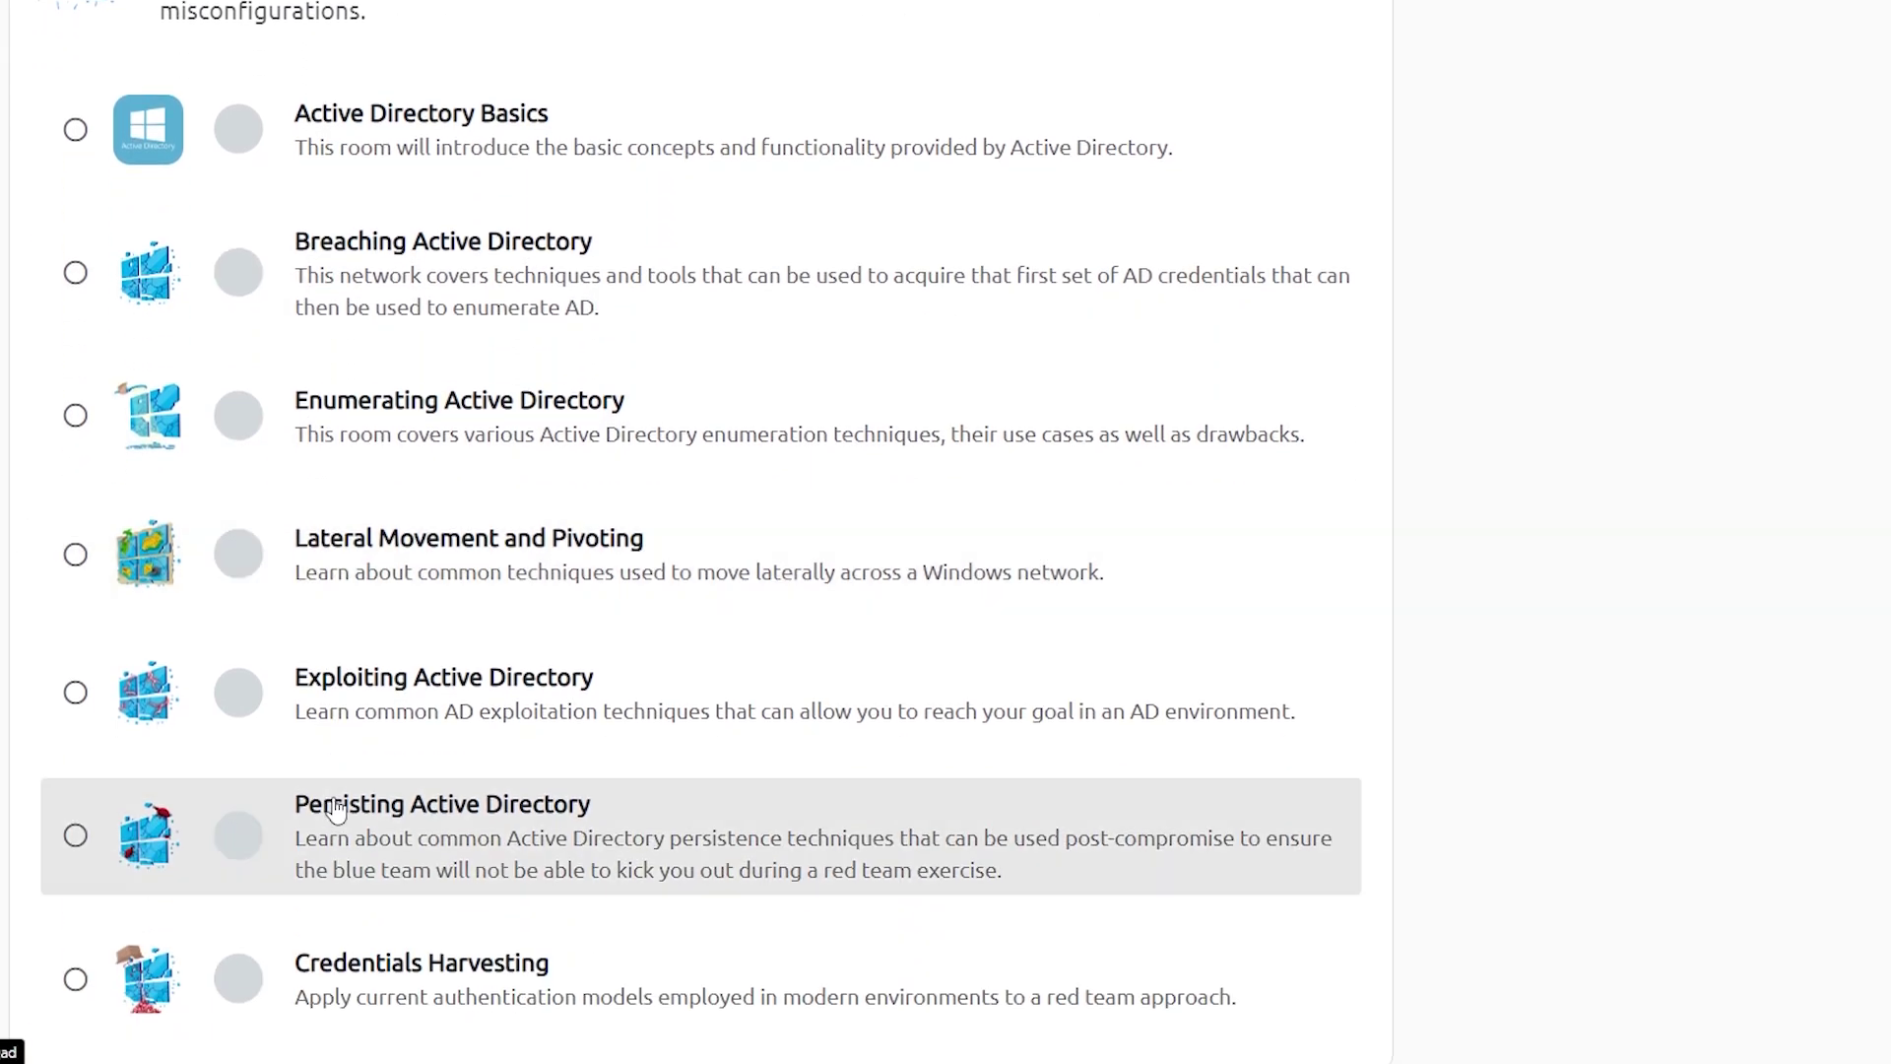
pyautogui.scroll(-1, 380, 717)
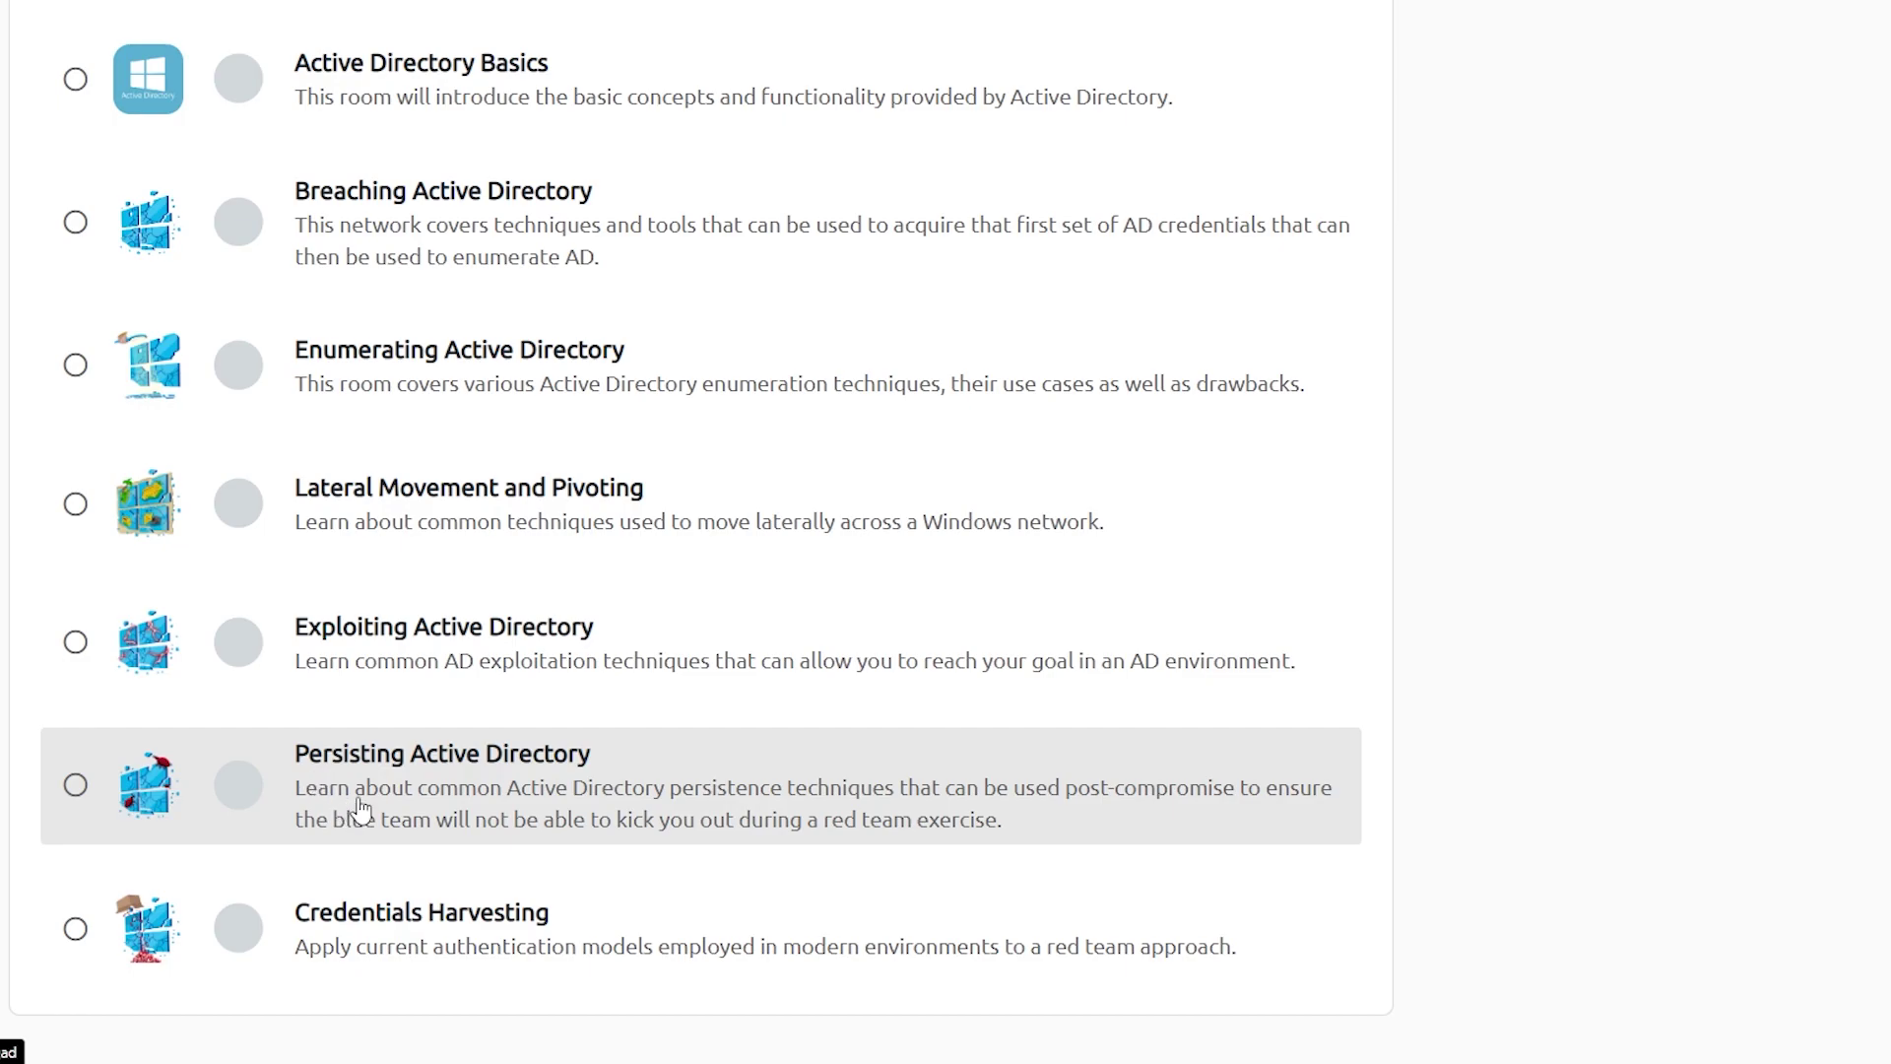
pyautogui.scroll(3, 310, 946)
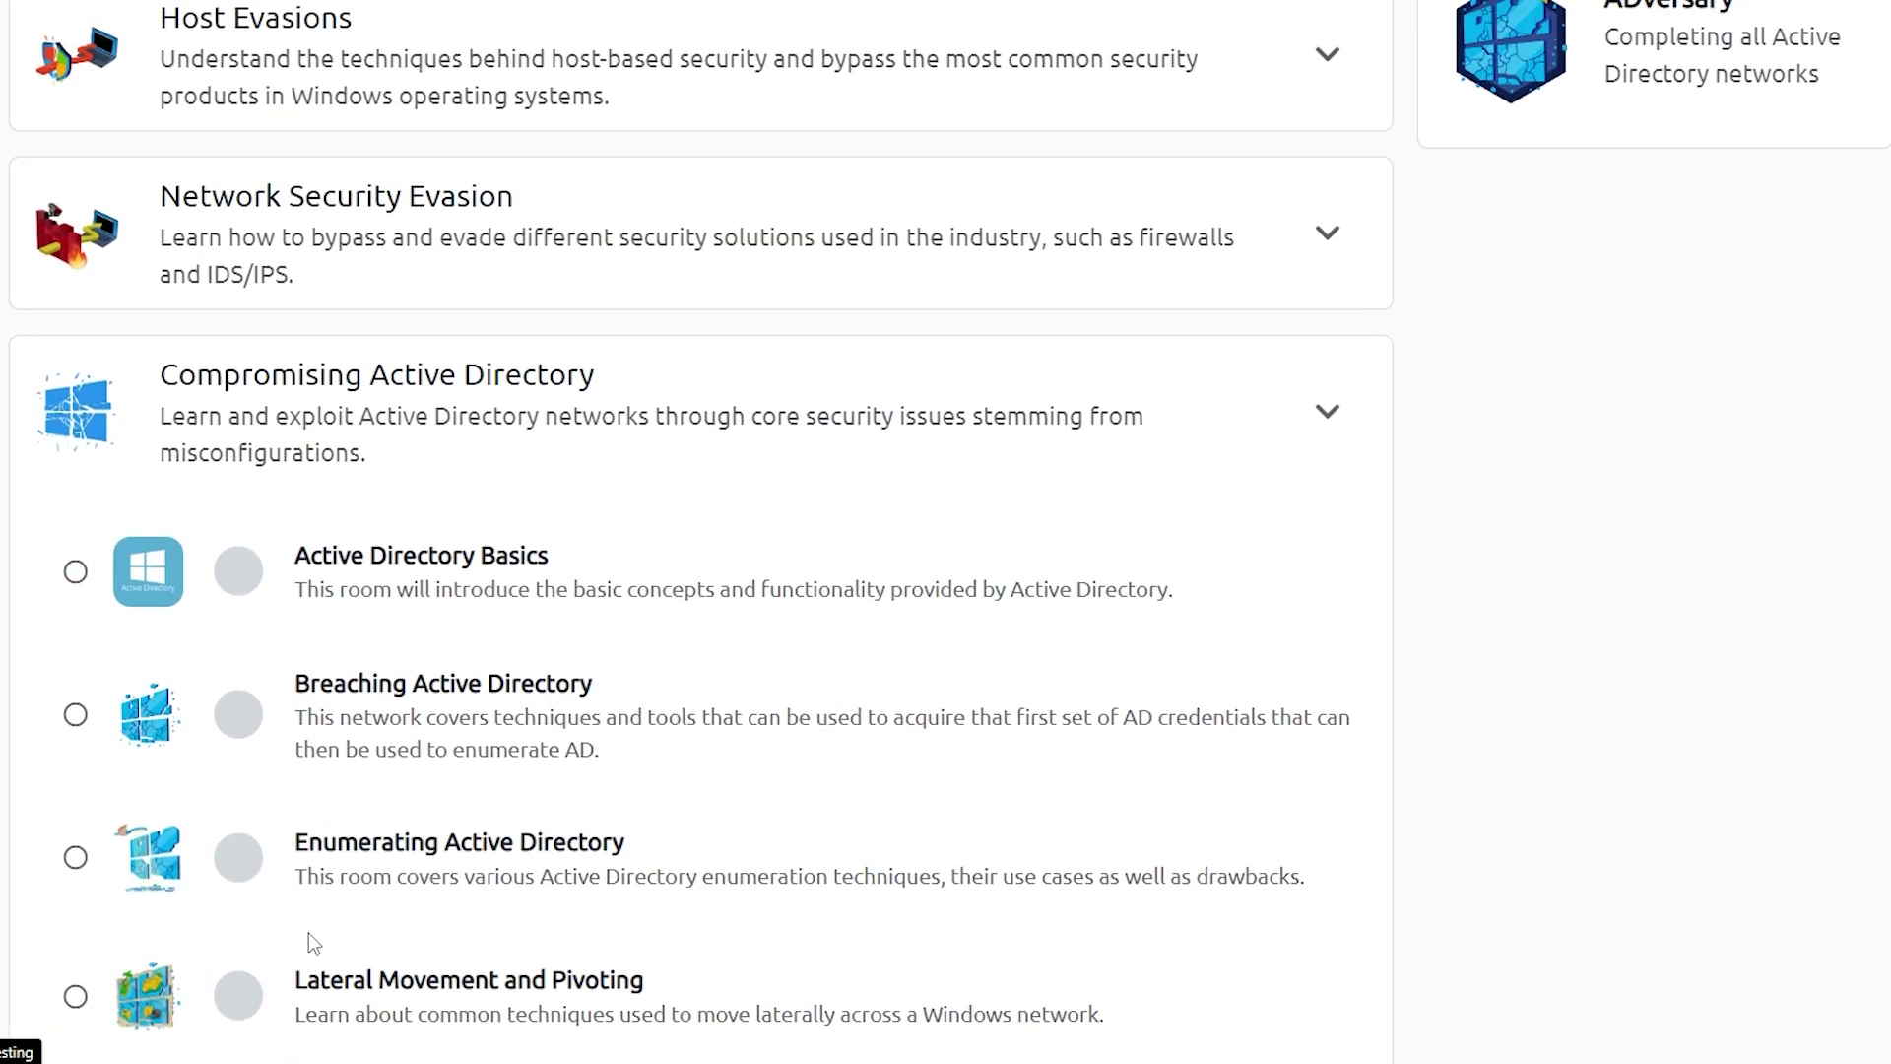
pyautogui.scroll(3, 310, 946)
# Collapse the Compromising Active Directory module and return to the top of the Red Teaming page
pyautogui.click(493, 821)
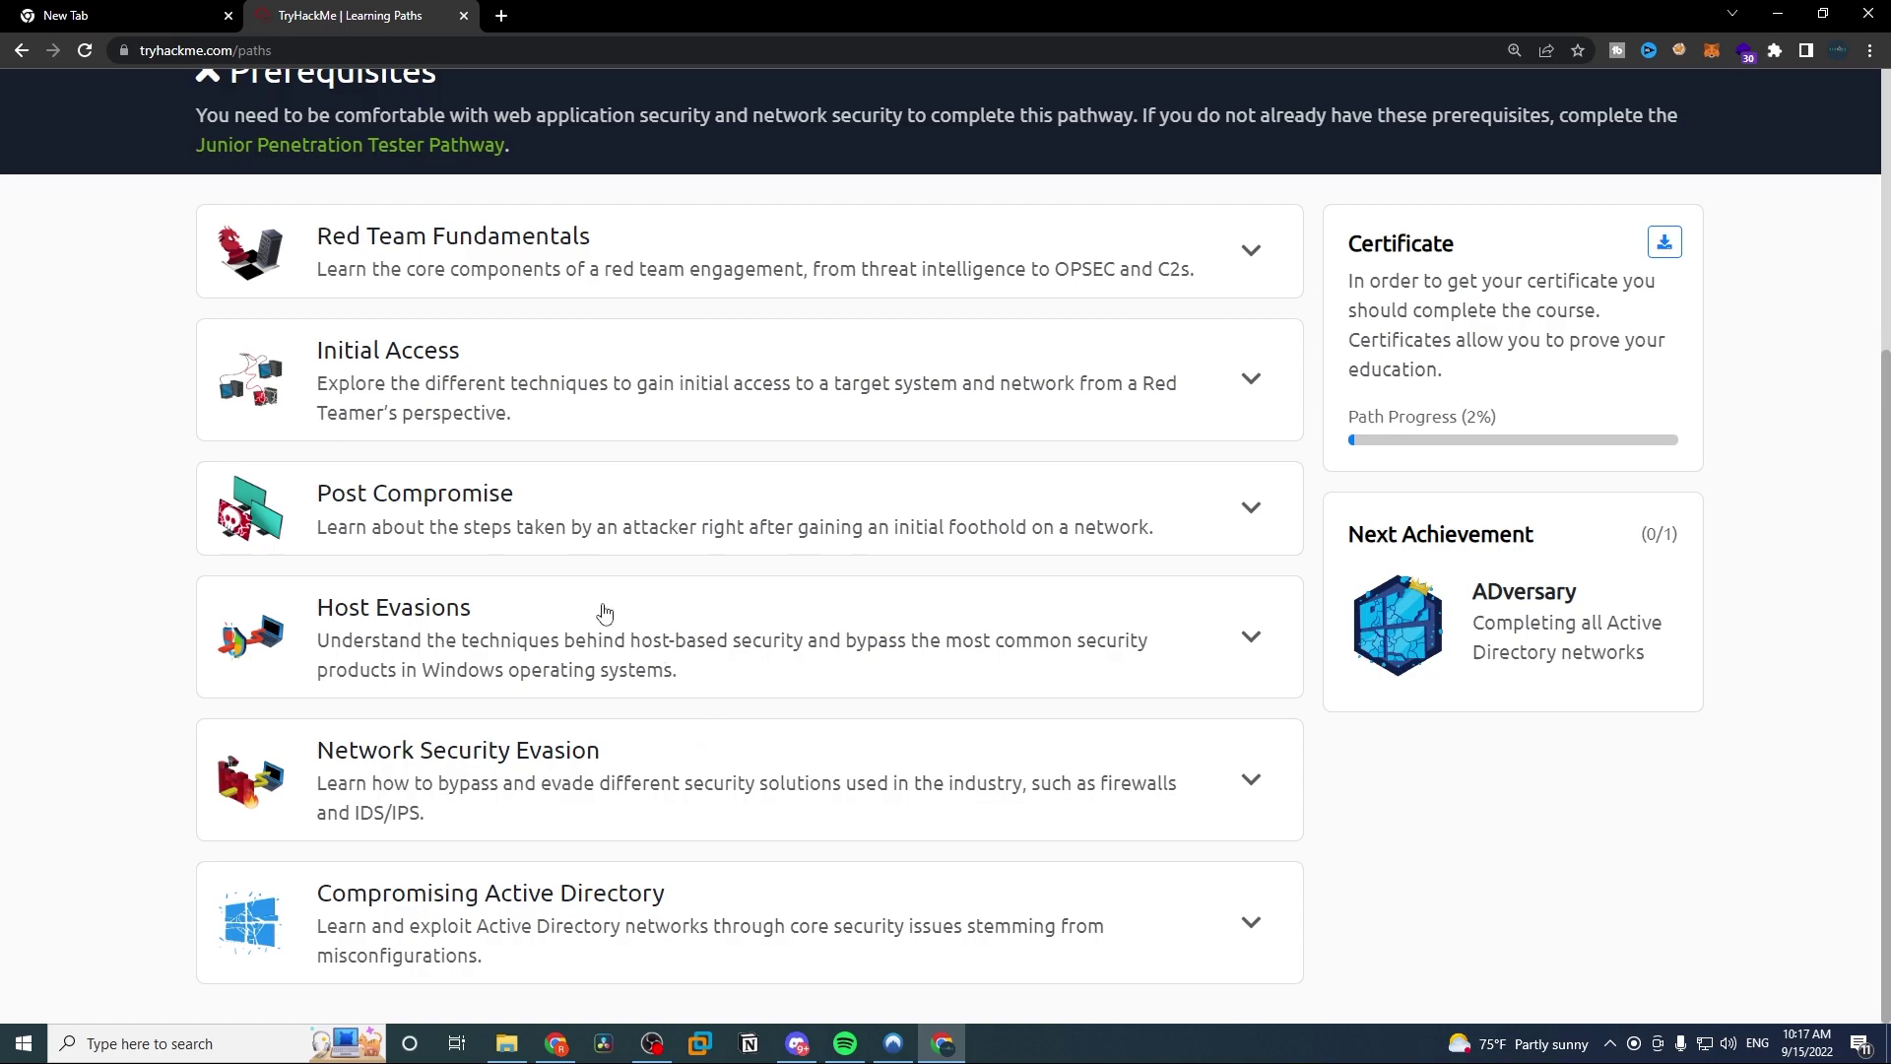
pyautogui.scroll(1, 602, 614)
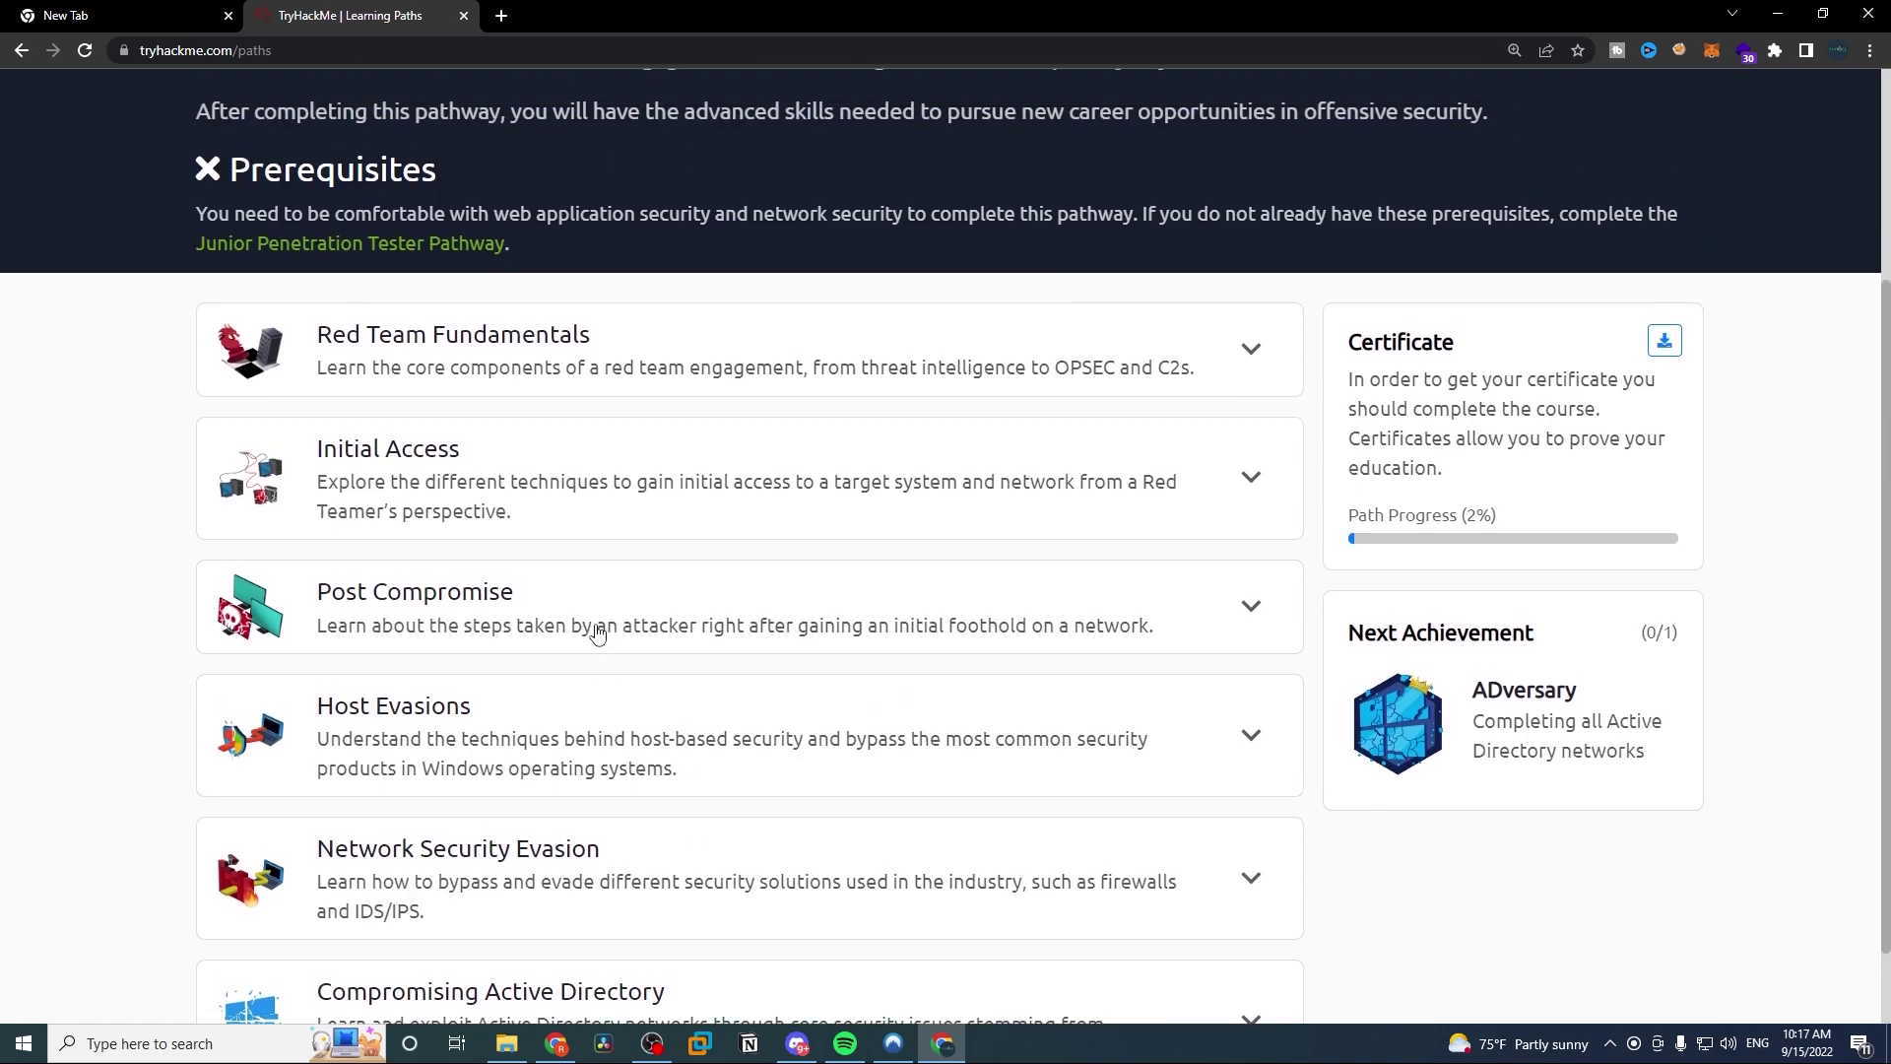
pyautogui.scroll(3, 599, 633)
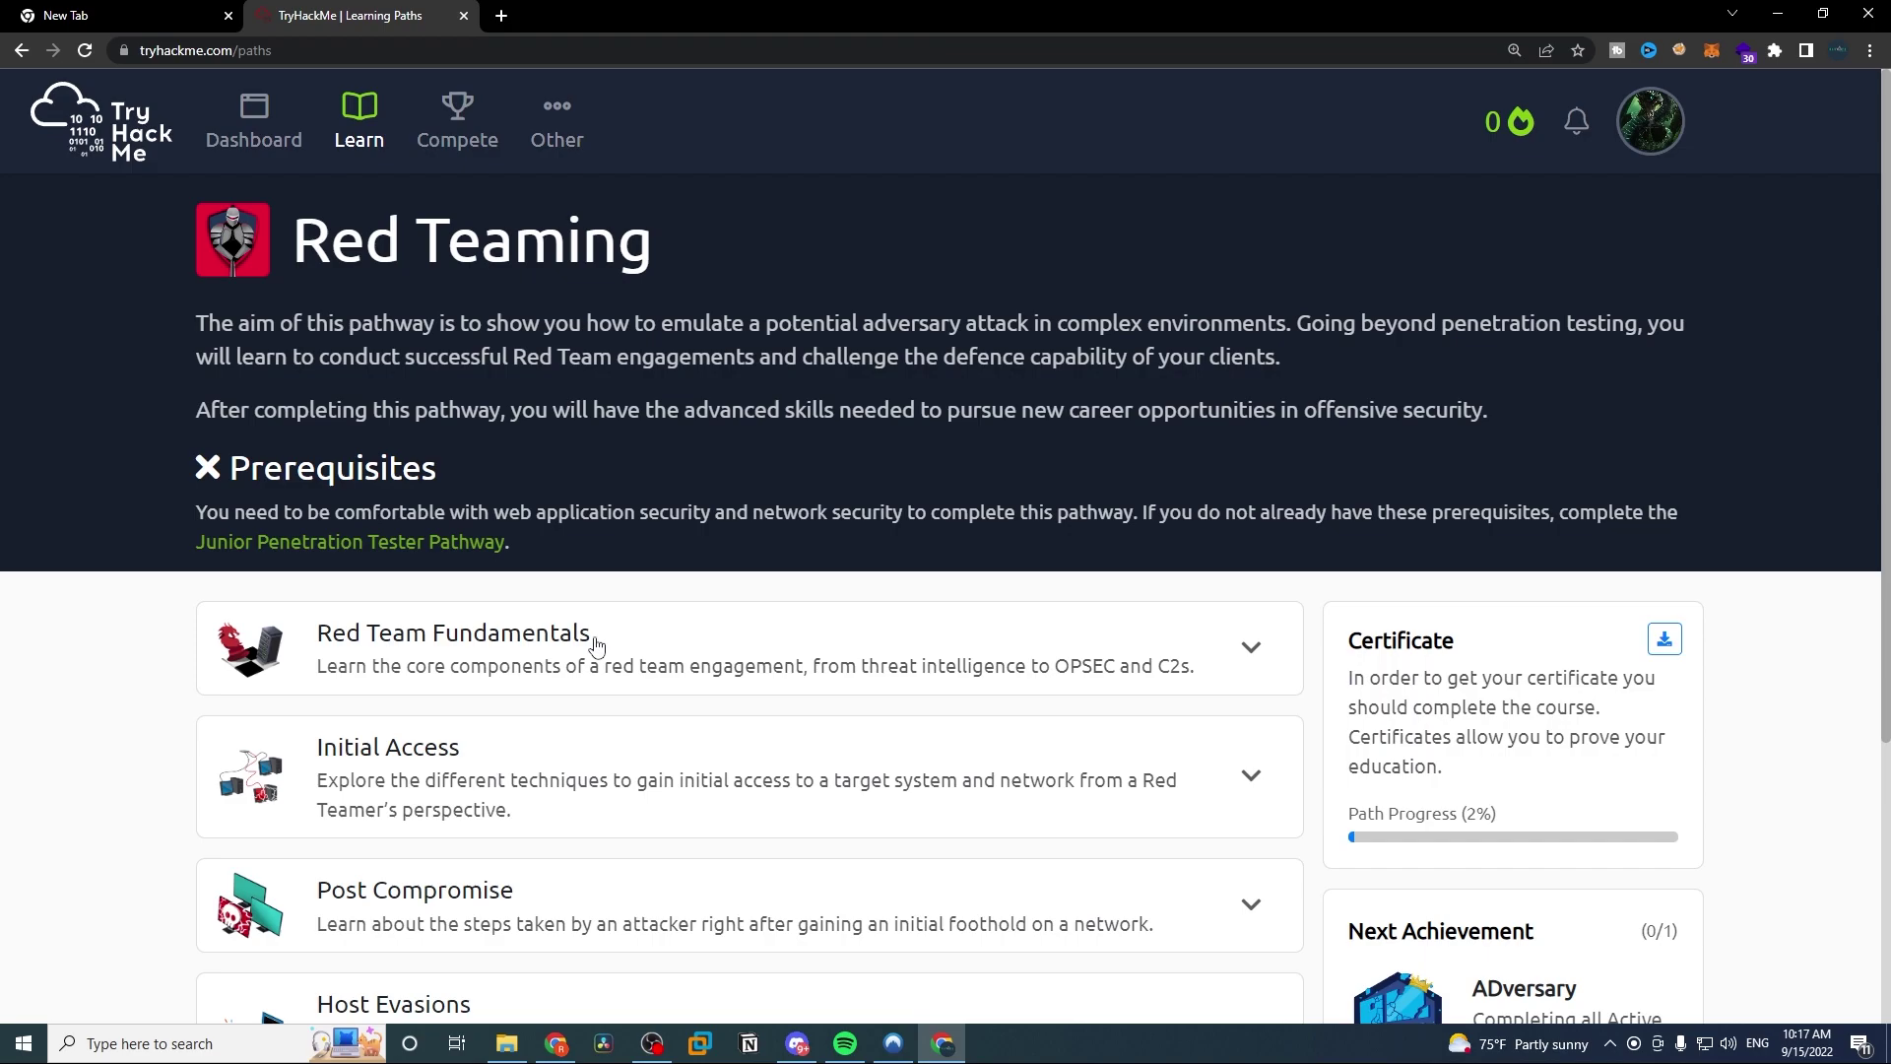